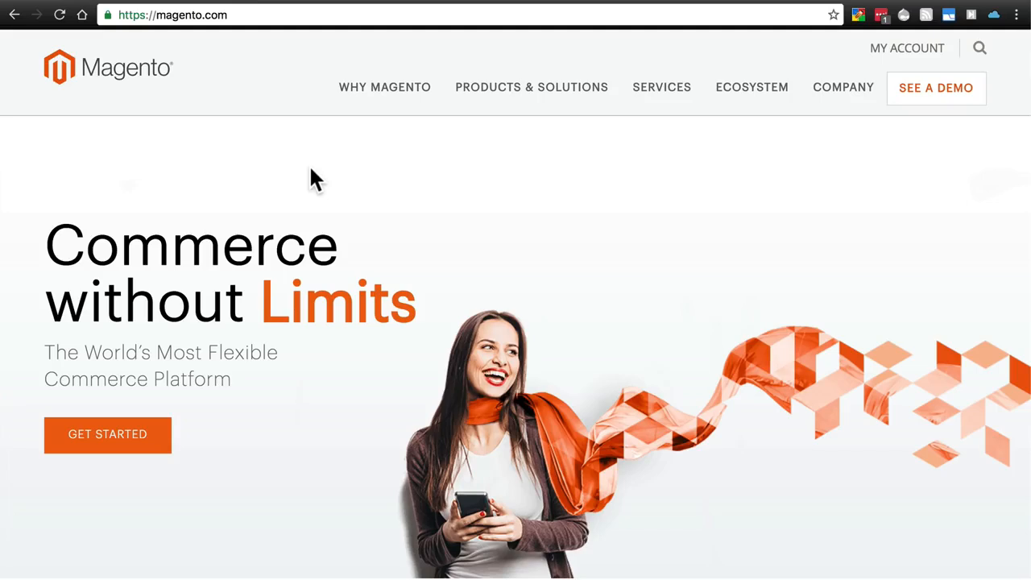
Show the PRODUCTS & SOLUTIONS mega menu in Magento.com's top navigation.
mouse_move(512, 91)
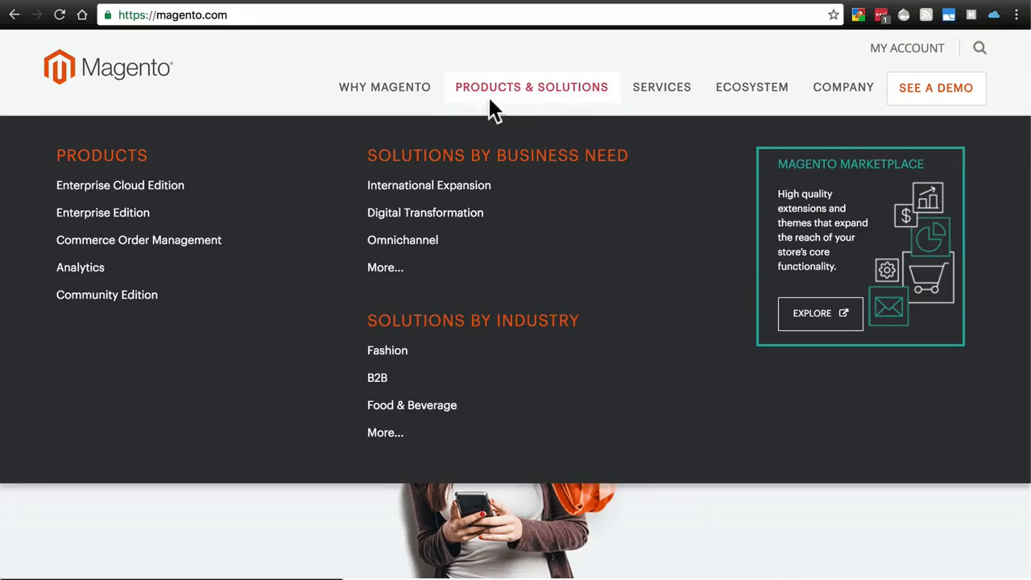
Go to the Community Edition download page and list the file formats for version 2.1.2.
click(95, 303)
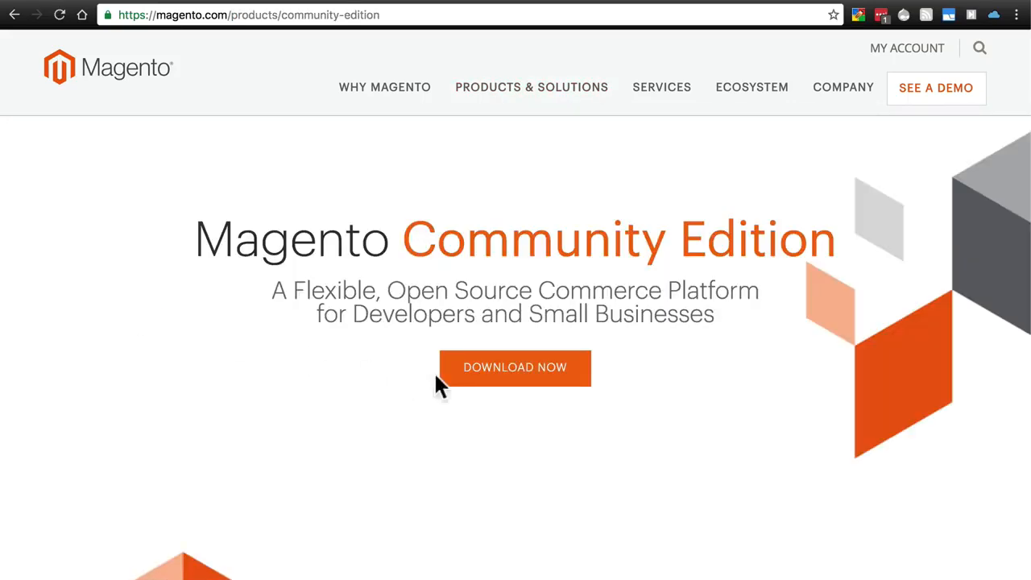
click(490, 374)
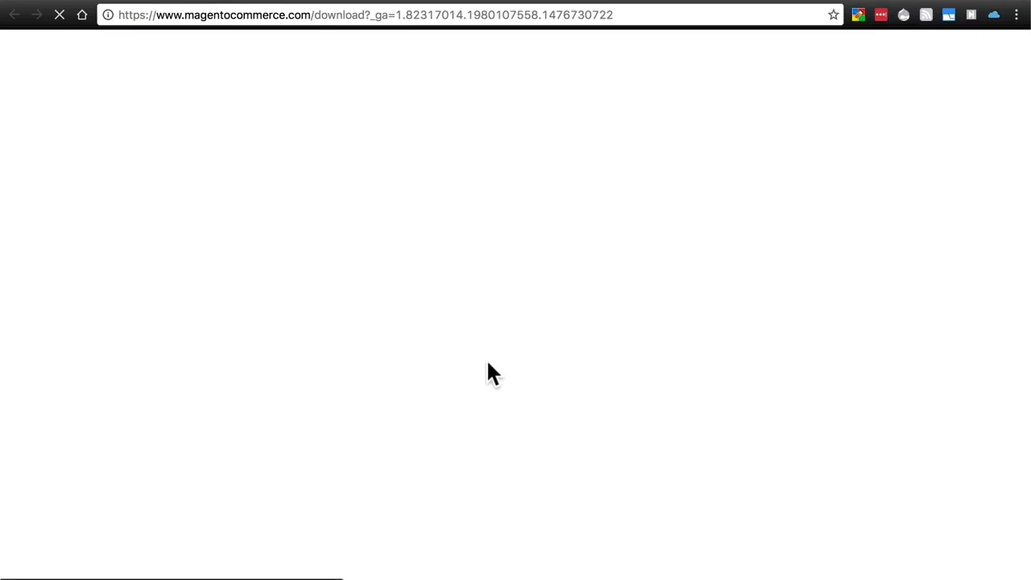
scroll(556, 314, down, 3)
scroll(572, 298, down, 10)
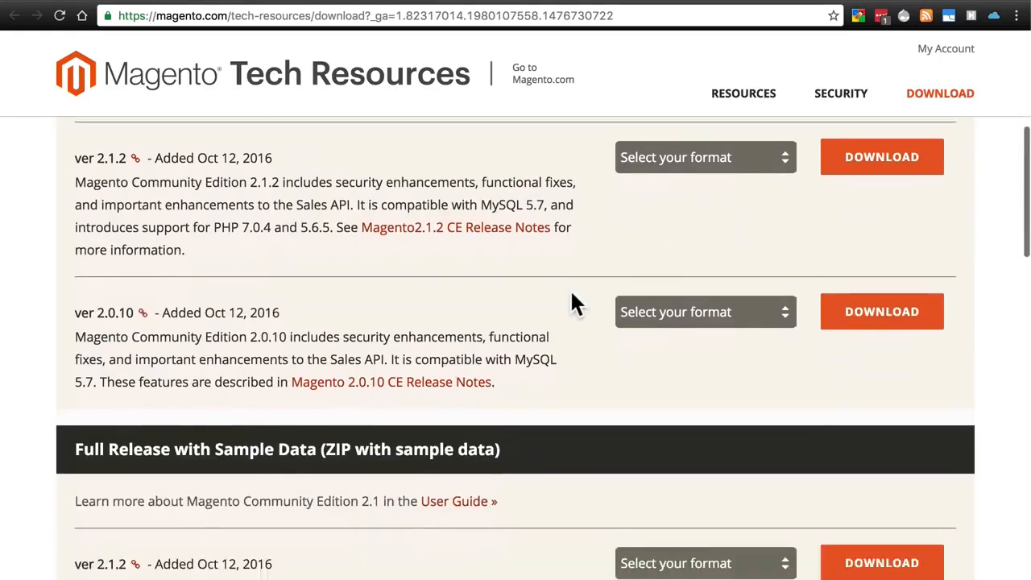
scroll(572, 298, up, 1)
scroll(571, 294, up, 15)
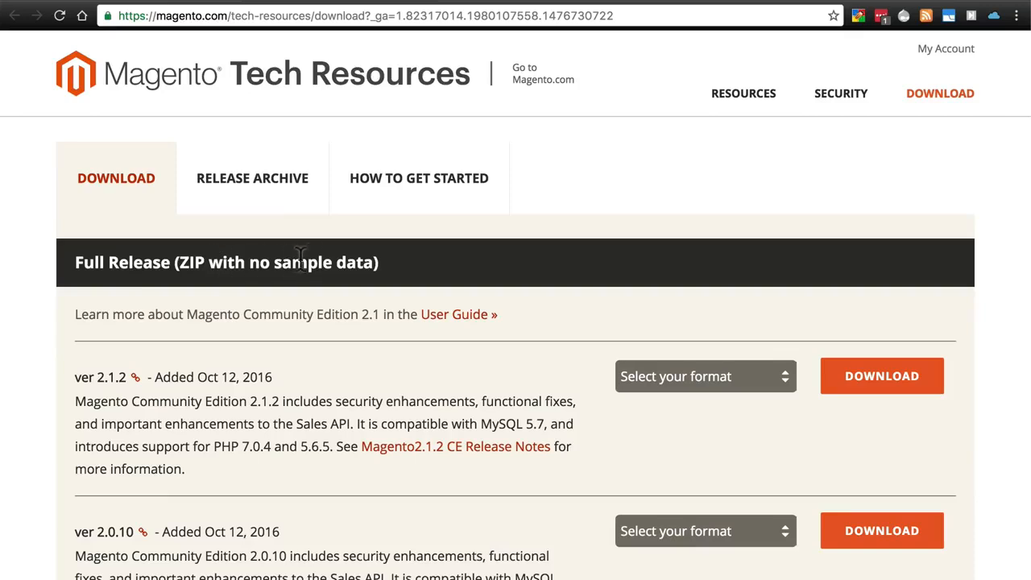
scroll(467, 253, down, 5)
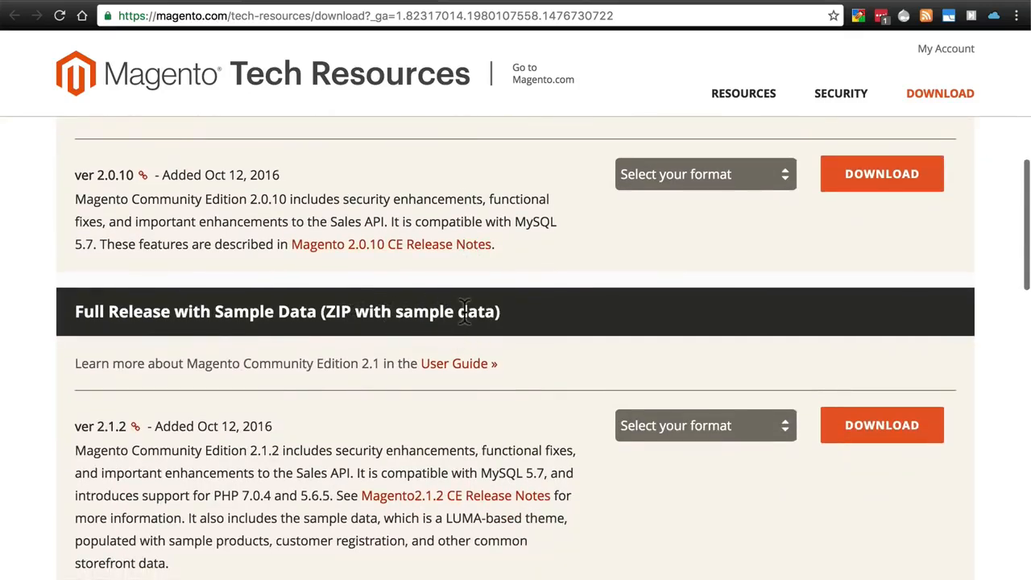
scroll(465, 311, up, 4)
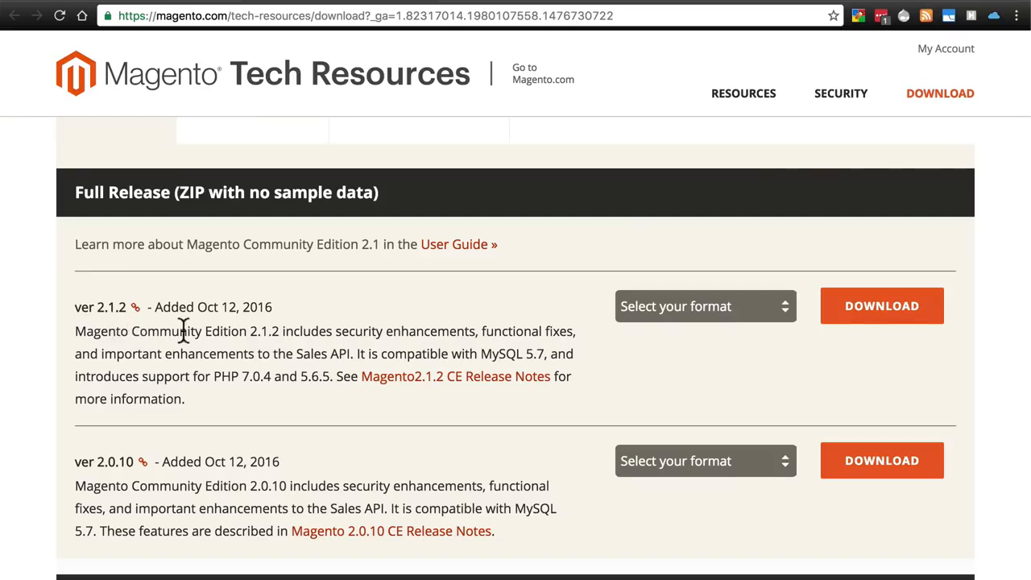
click(690, 309)
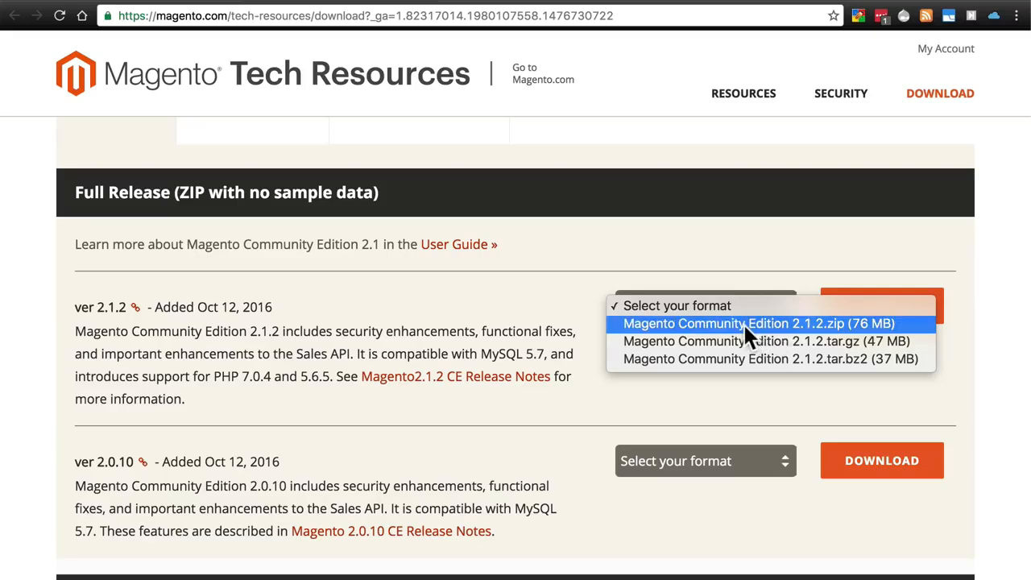
Select the 2.1.2 .zip (76 MB) package and request its download.
click(747, 325)
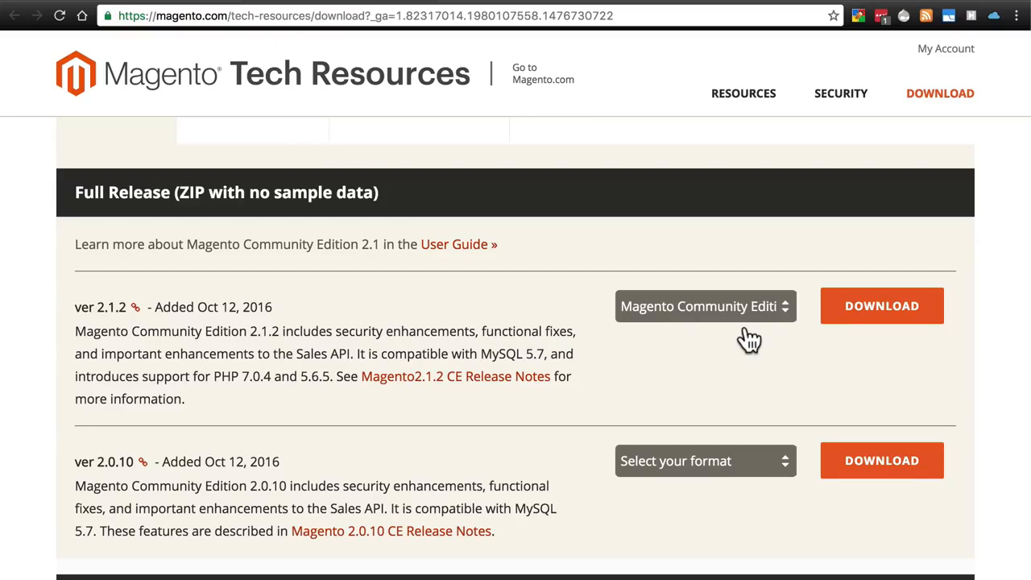
click(748, 315)
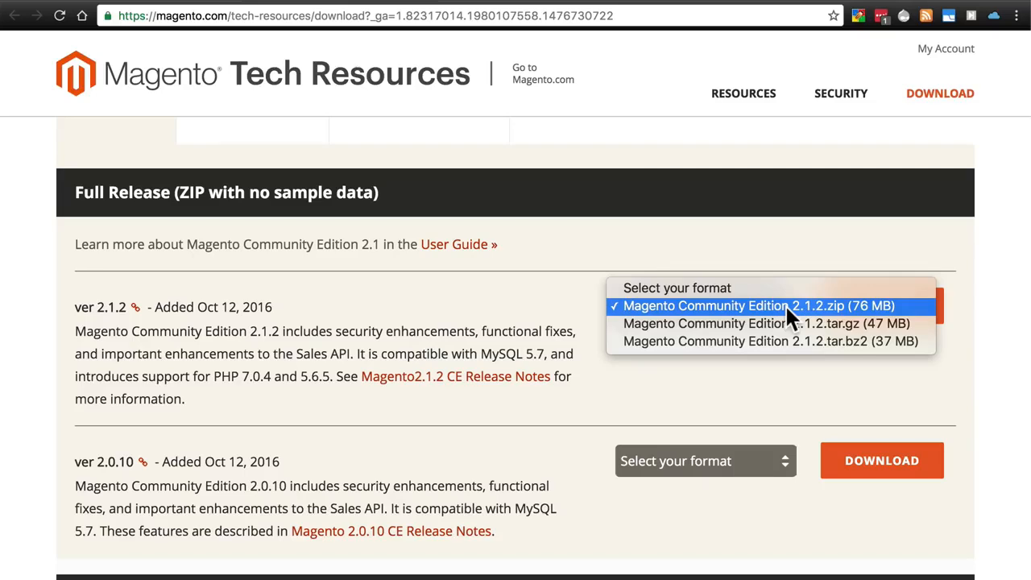
click(787, 310)
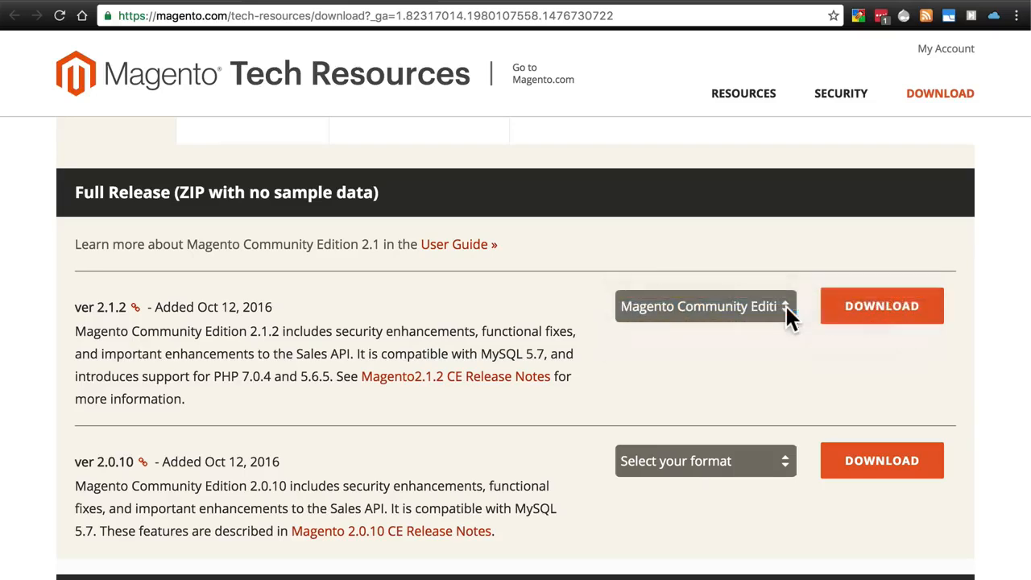
click(902, 327)
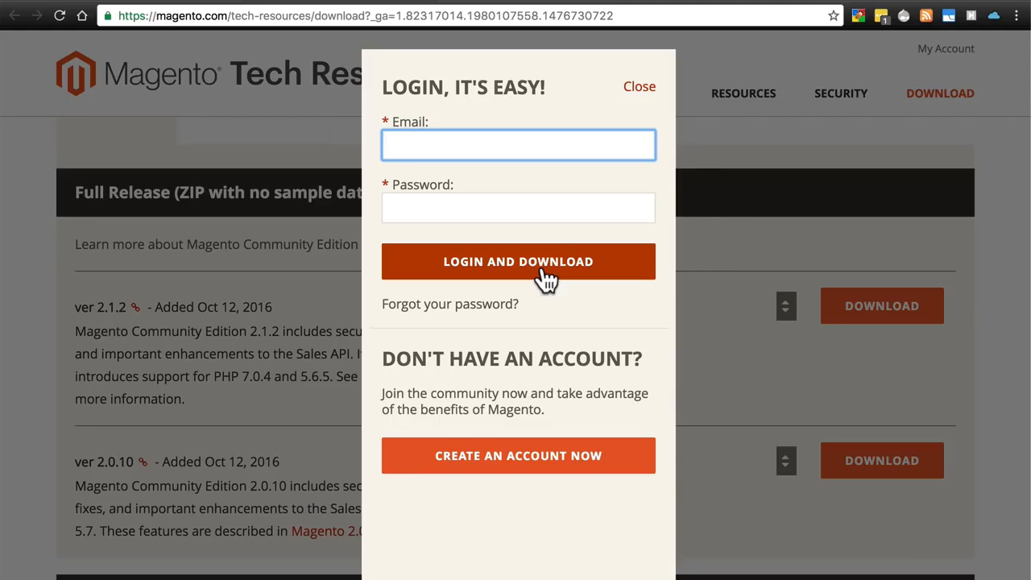
Close the Magento.com login prompt.
click(642, 89)
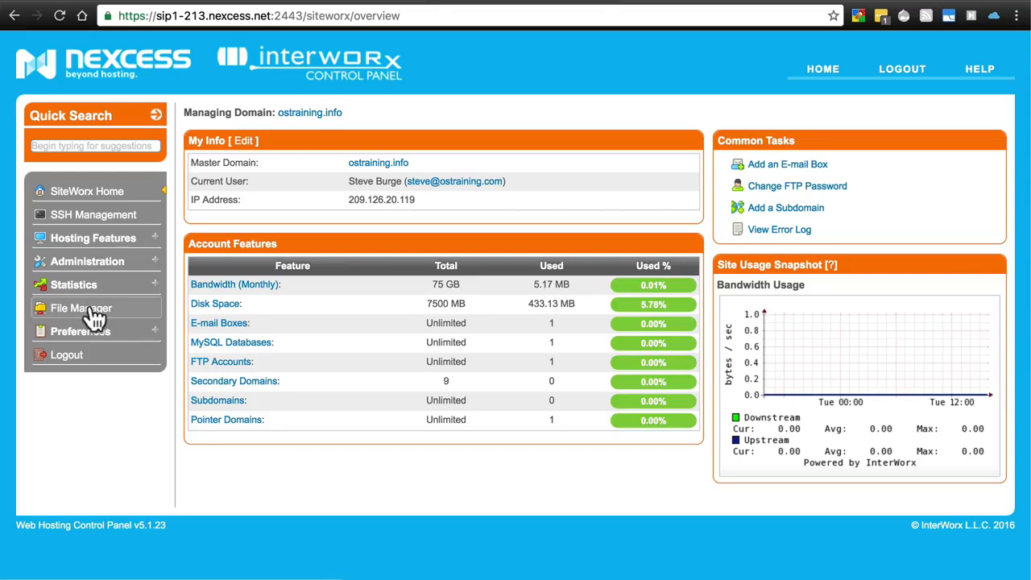
Open SiteWorx File Manager and browse into the html folder with the Magento files.
click(95, 317)
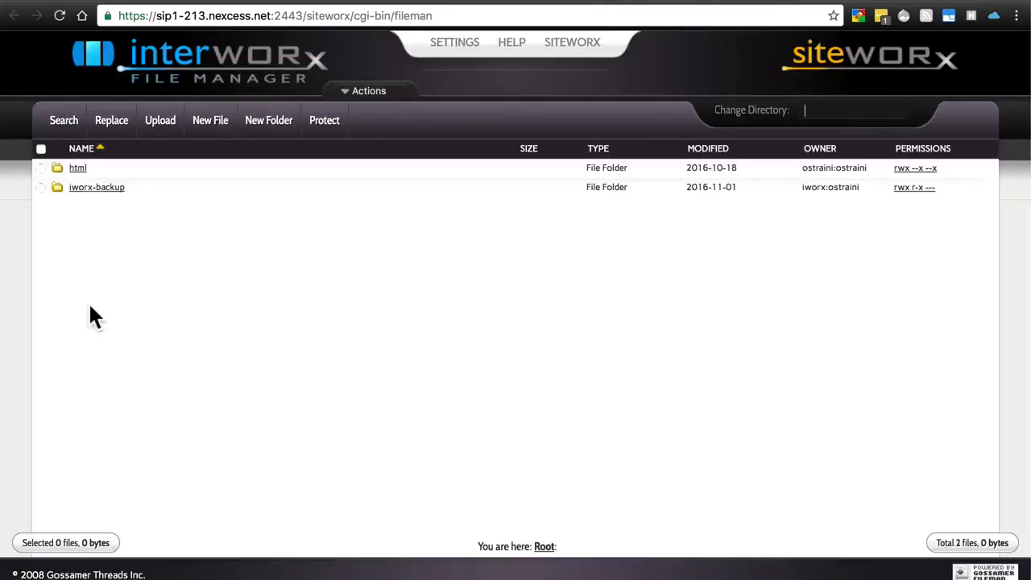
click(79, 168)
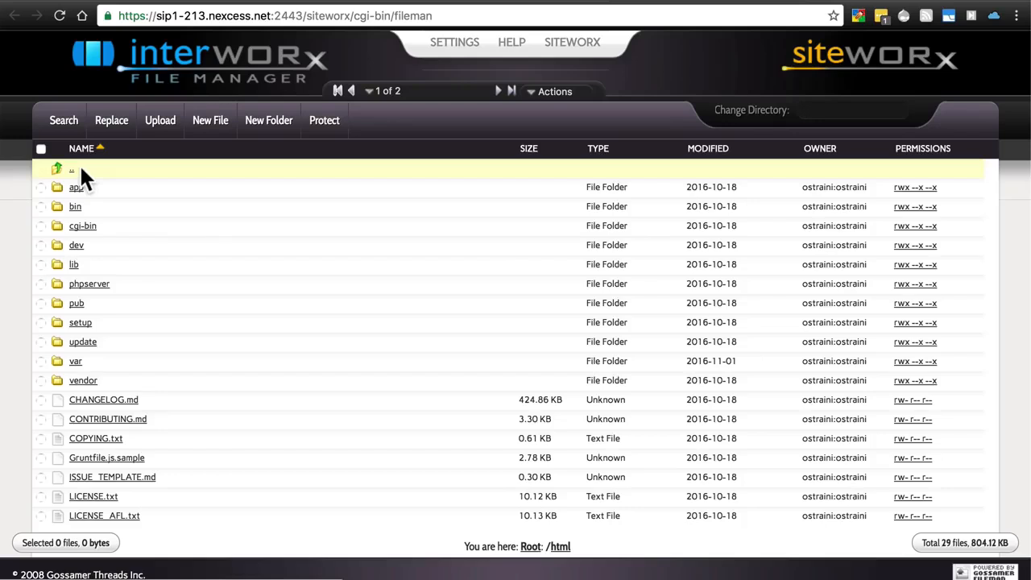
scroll(223, 259, down, 3)
scroll(256, 429, up, 3)
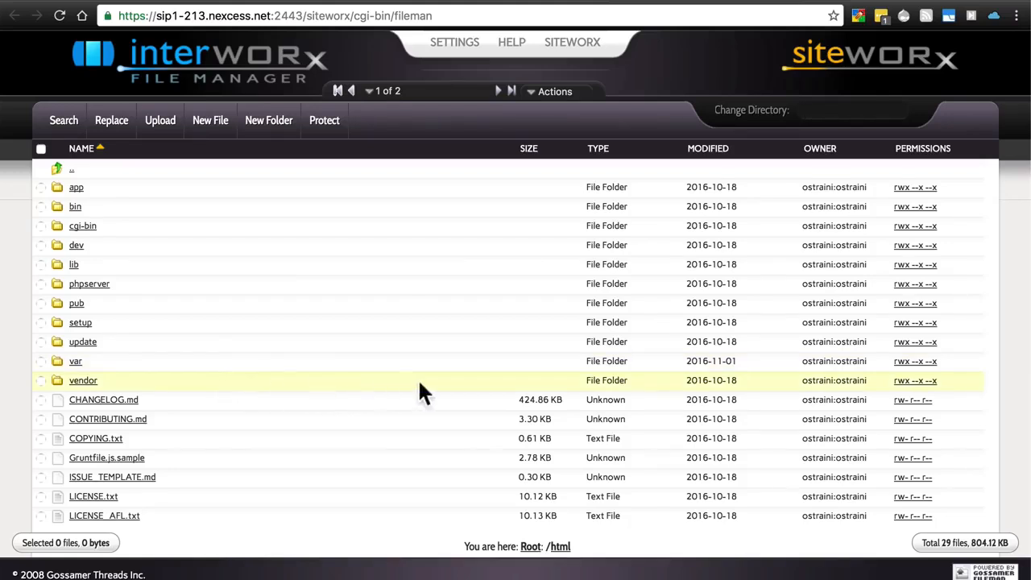
Check the vendor folder's rwx--x--x (0711) permissions in the Chmod bar, then deselect it.
click(904, 385)
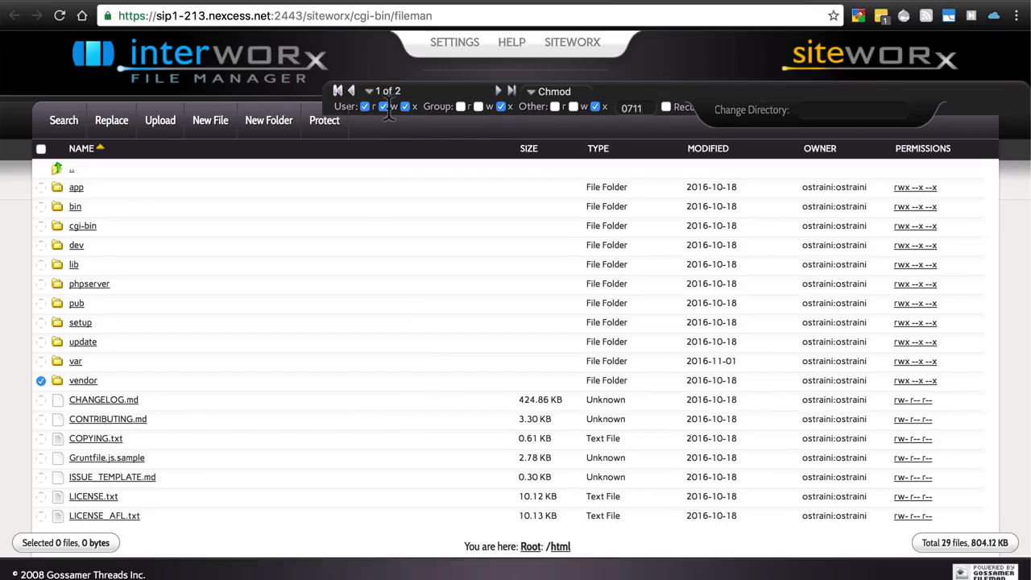
click(40, 380)
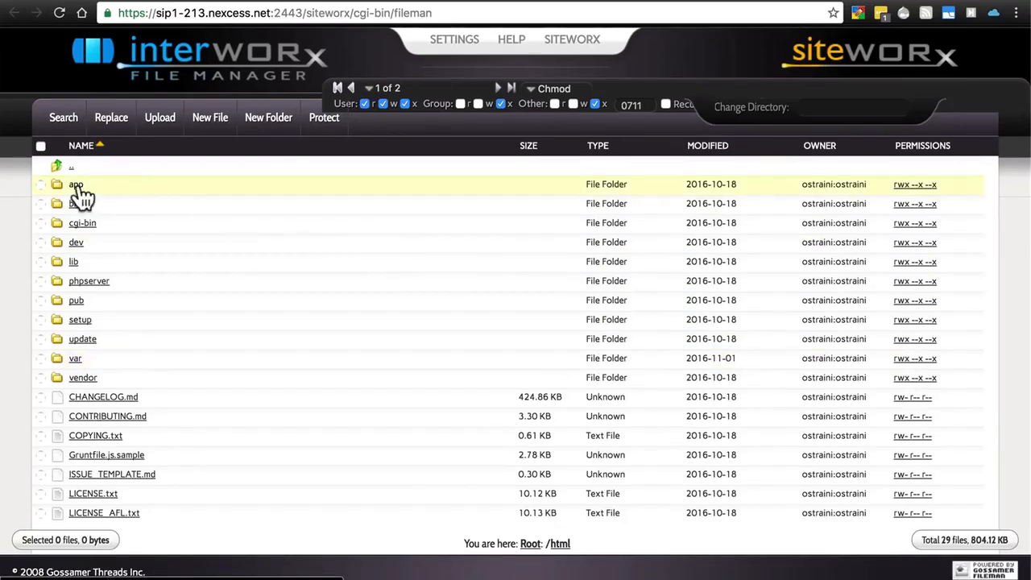
Look inside the app and pub folders, returning to html after each.
click(77, 185)
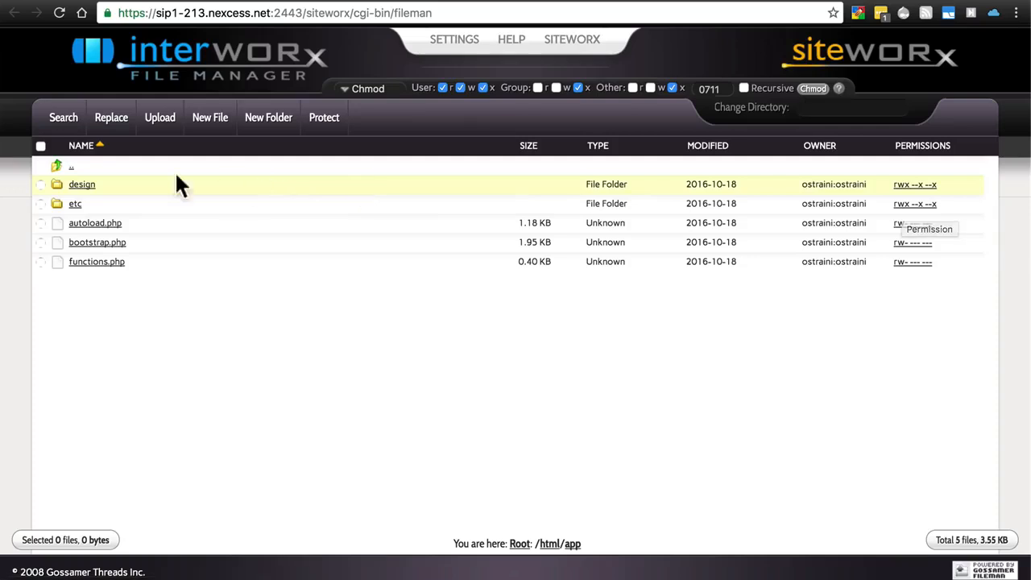
click(71, 170)
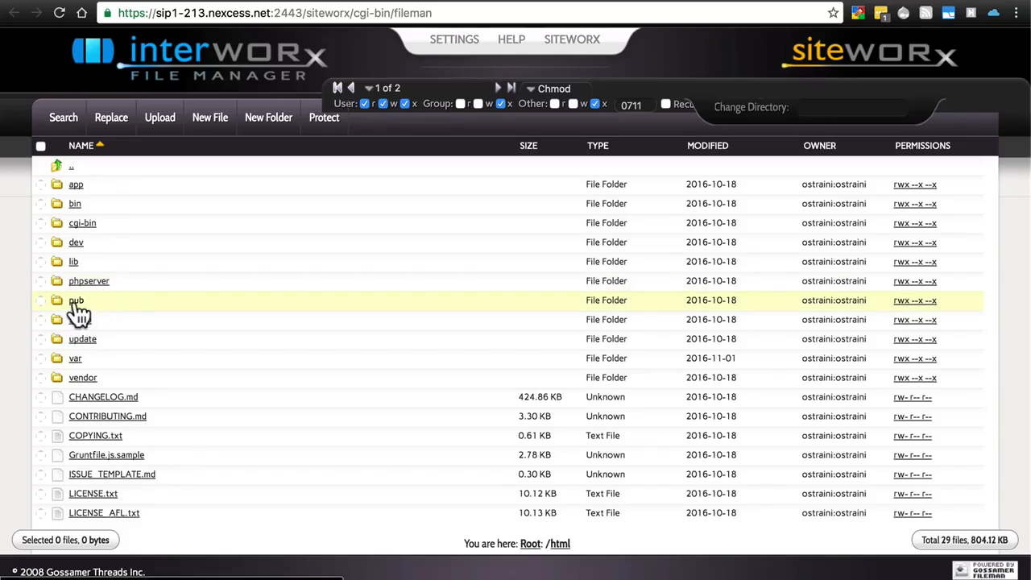
click(76, 303)
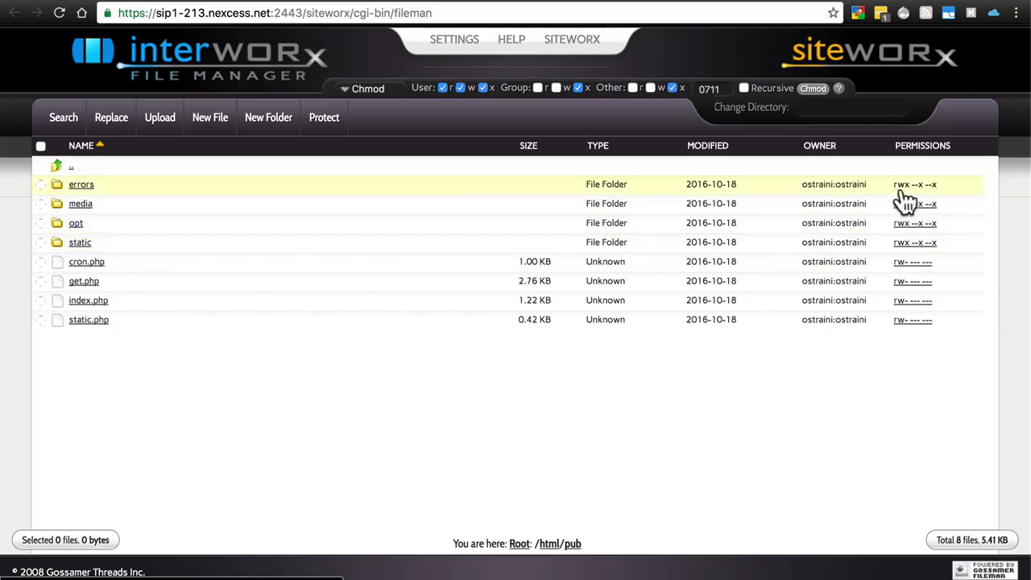
click(71, 171)
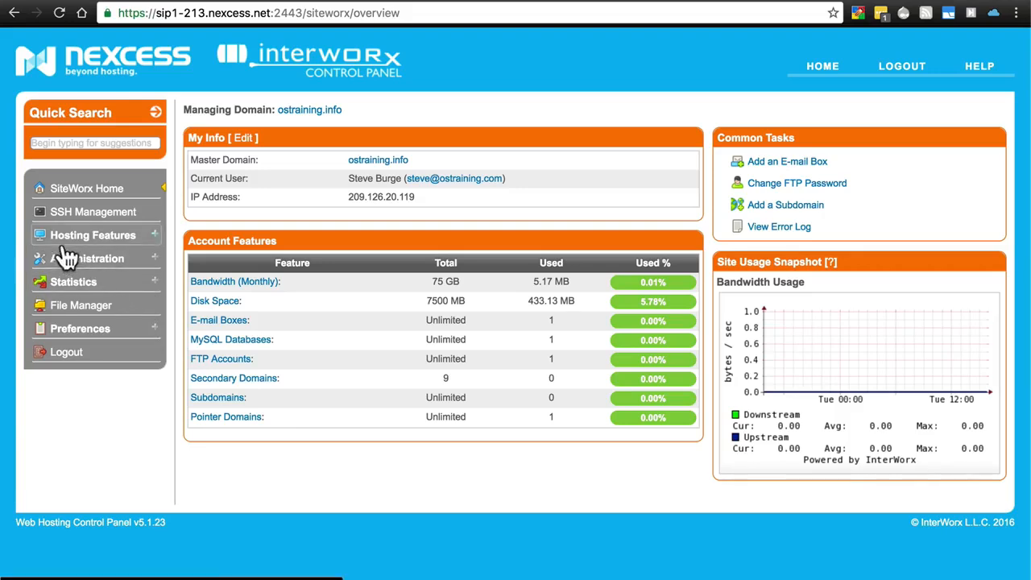
Open MySQL > Databases to list the ostraini_mage2 database.
click(159, 241)
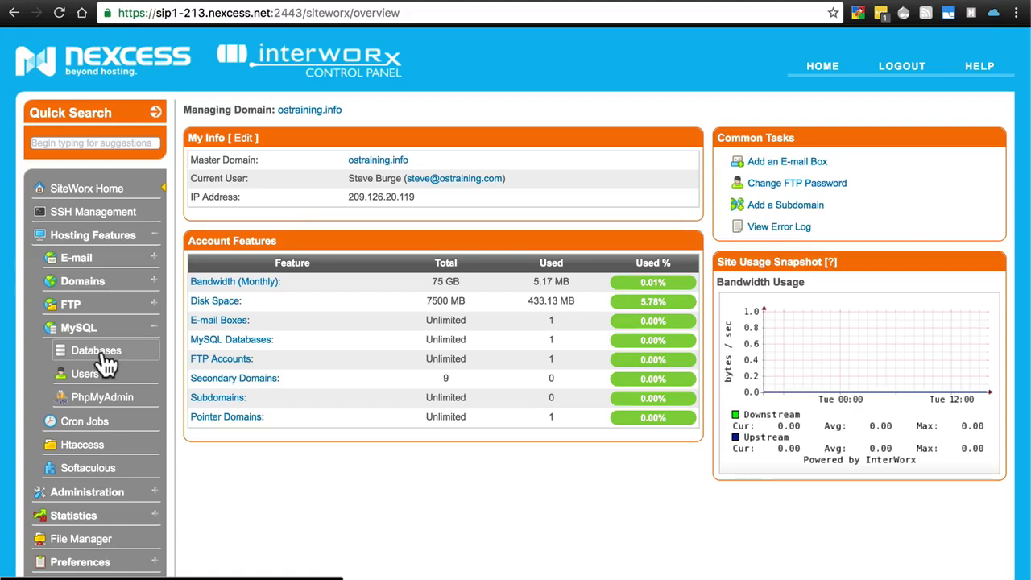
click(97, 351)
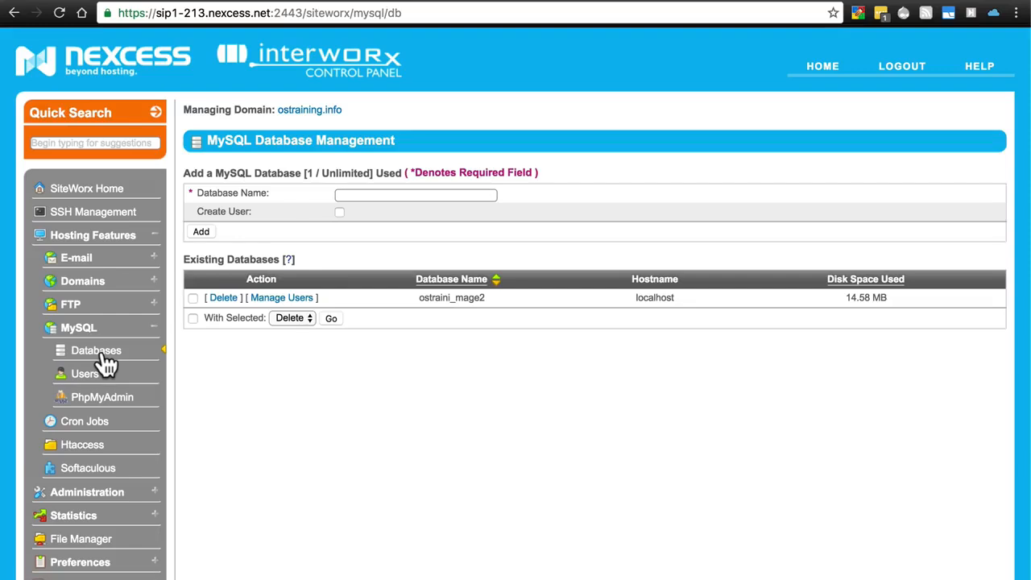
Toggle the Create User option on and off, then open the MySQL Users page.
click(371, 195)
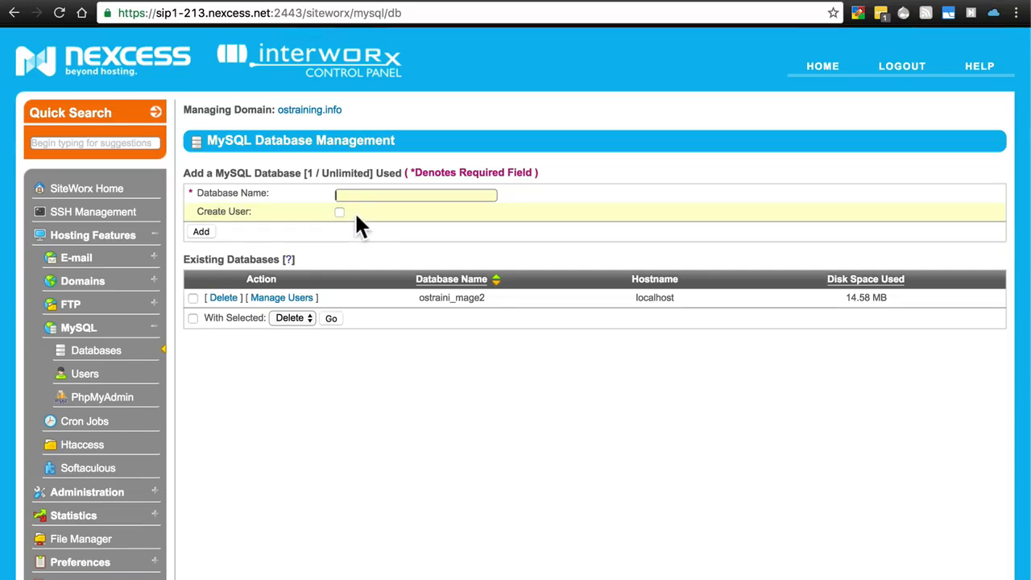
click(339, 212)
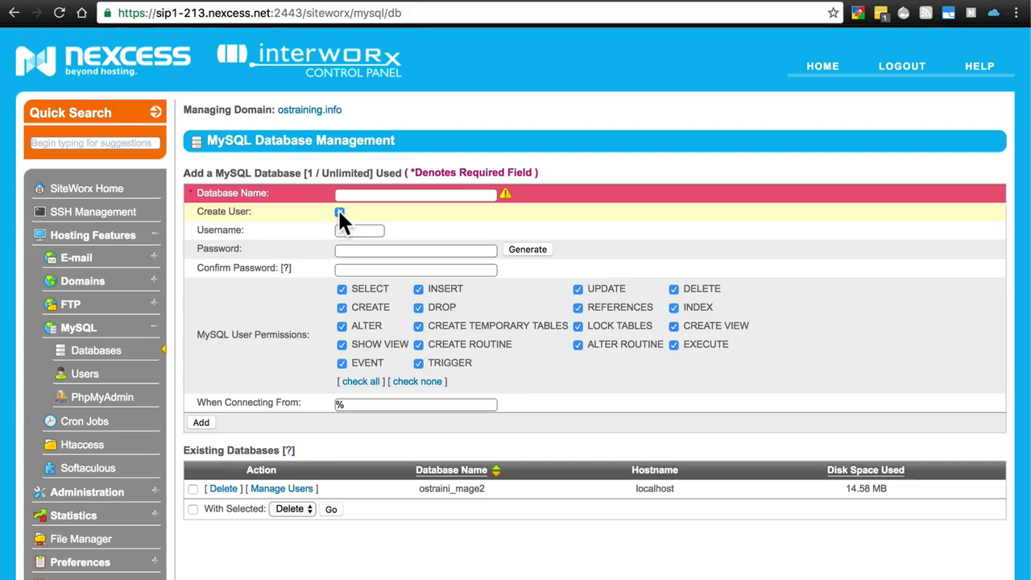
click(348, 194)
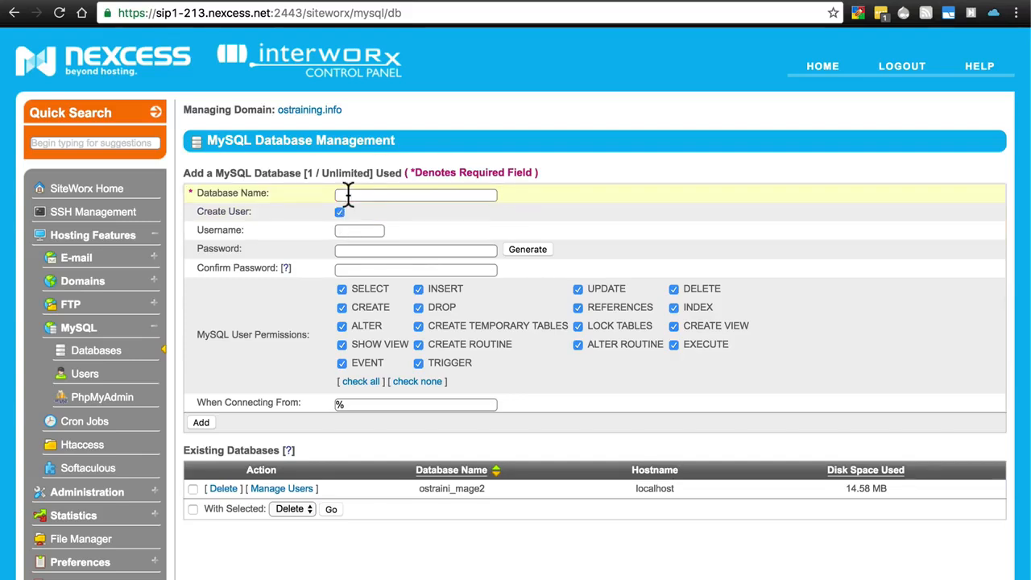
click(339, 212)
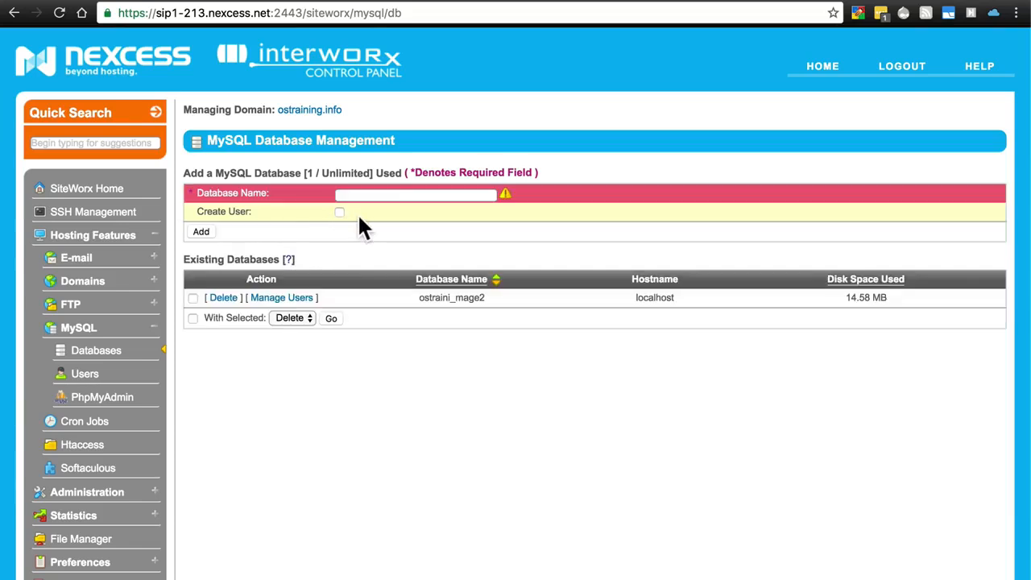
click(370, 194)
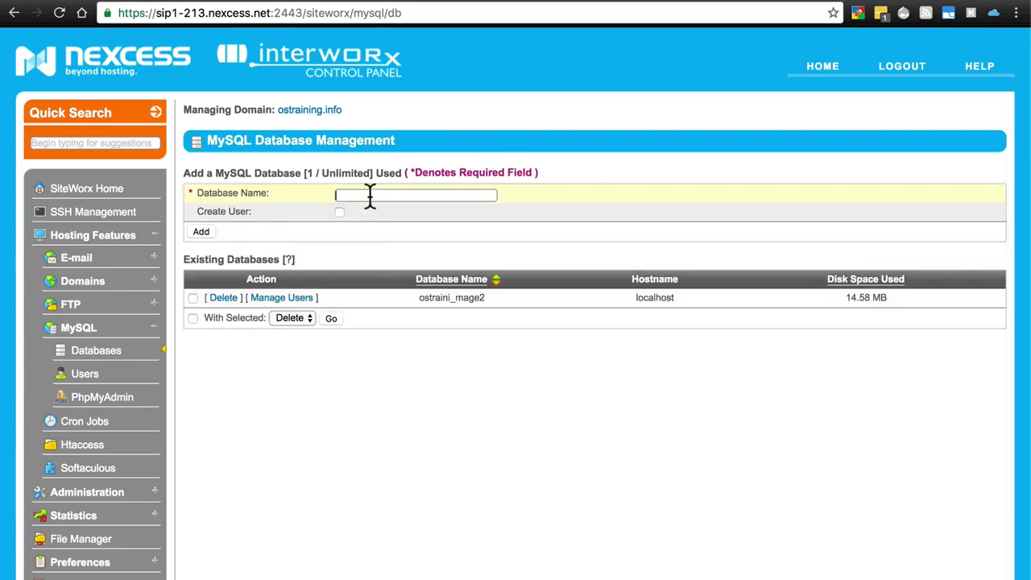
click(98, 375)
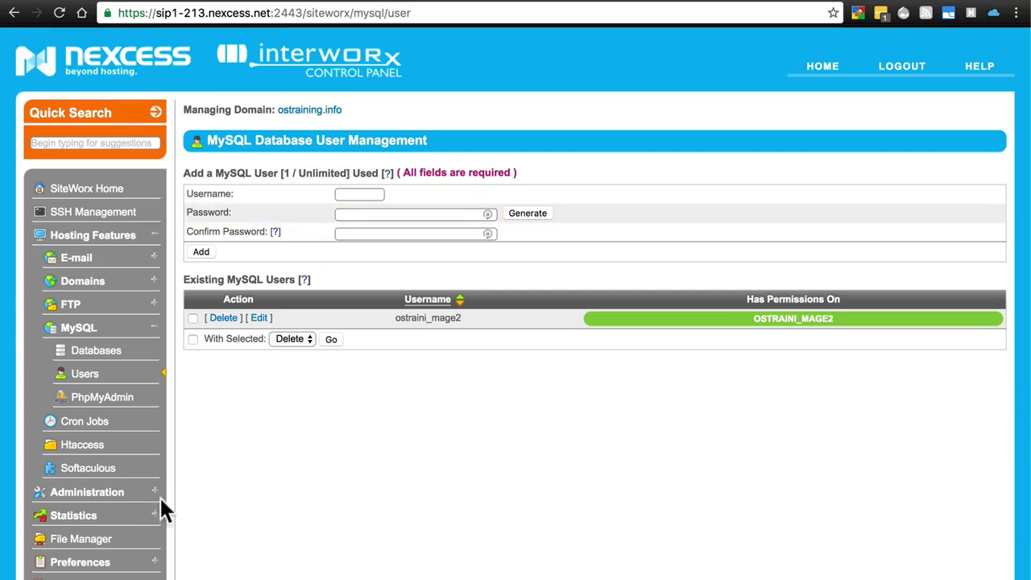
Reopen File Manager on the html folder listing its 29 items.
click(85, 538)
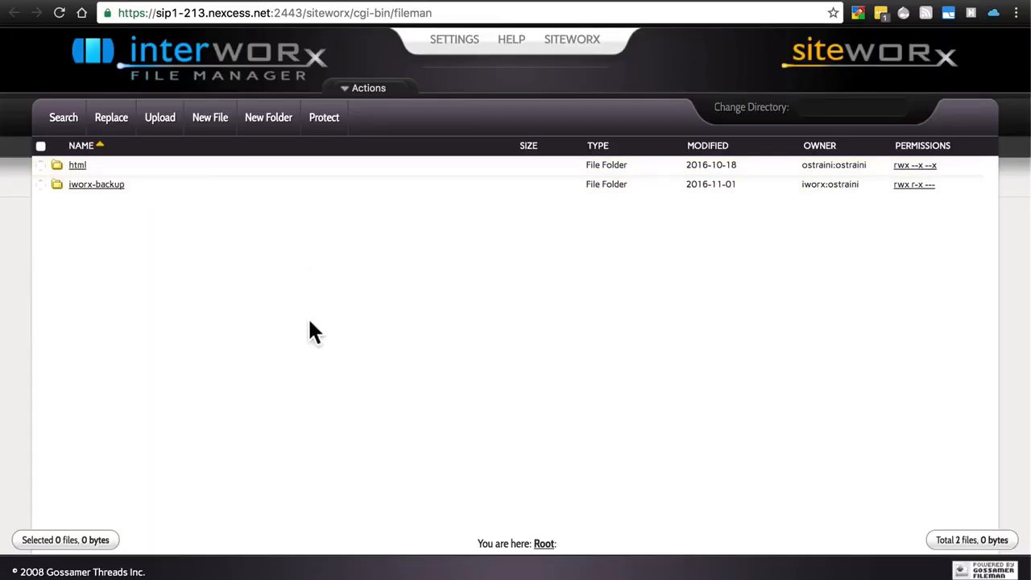
click(78, 165)
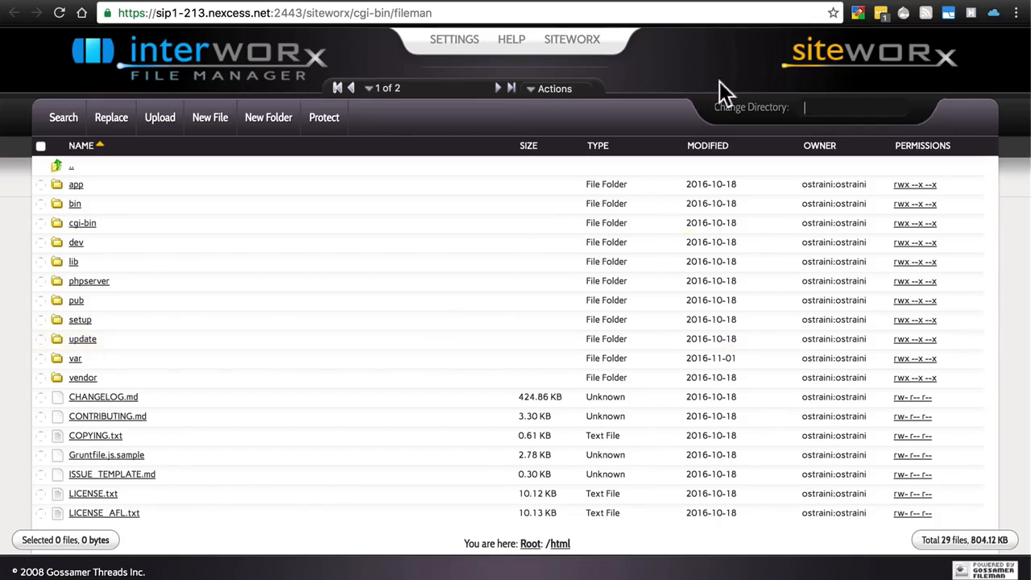
In a new tab, enter the example admin address yoursite.com/admin_udfh7a.
key(super+t)
text(youri)
key(BackSpace)
text(si)
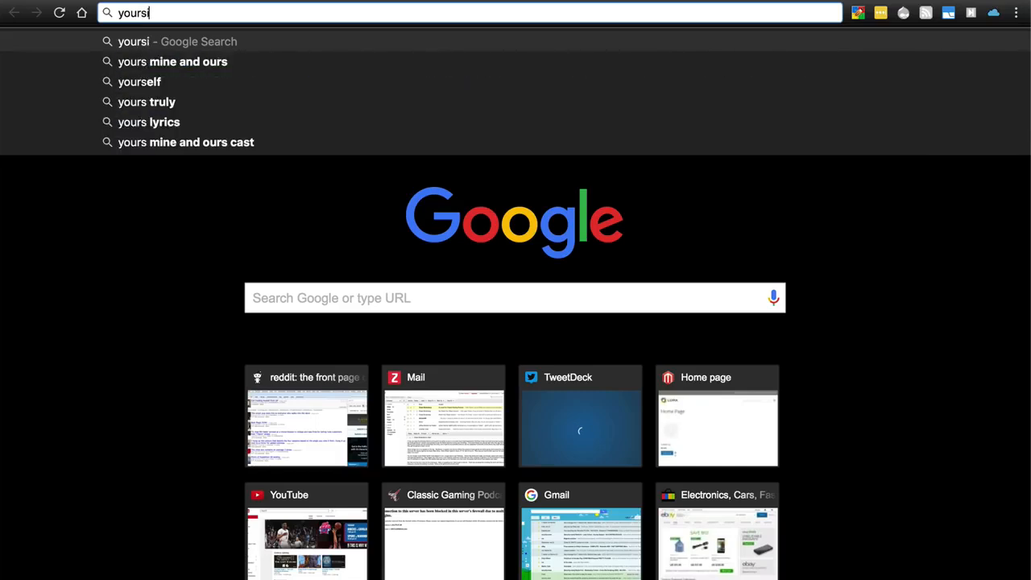
text(te.com)
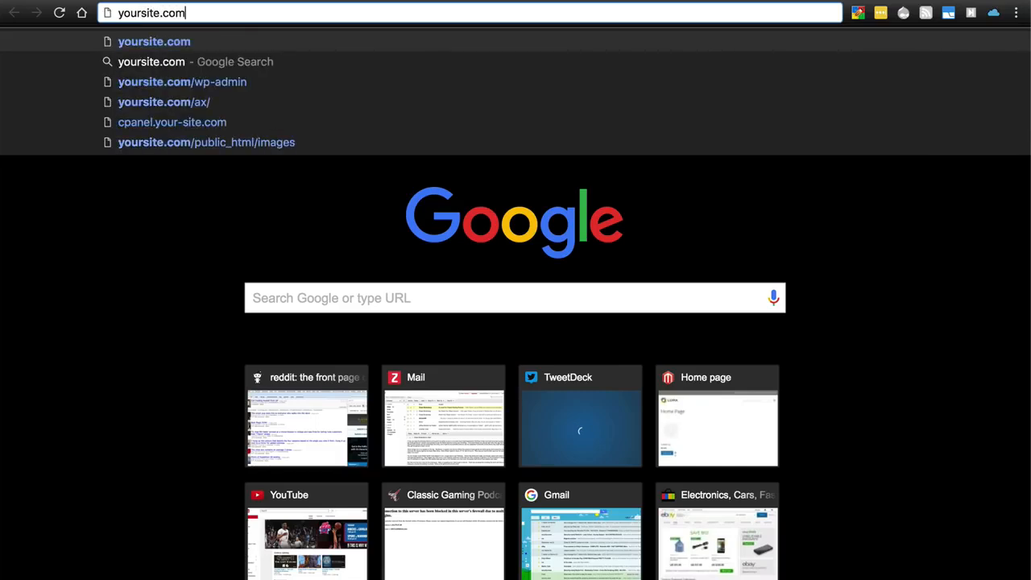
text(/admin_)
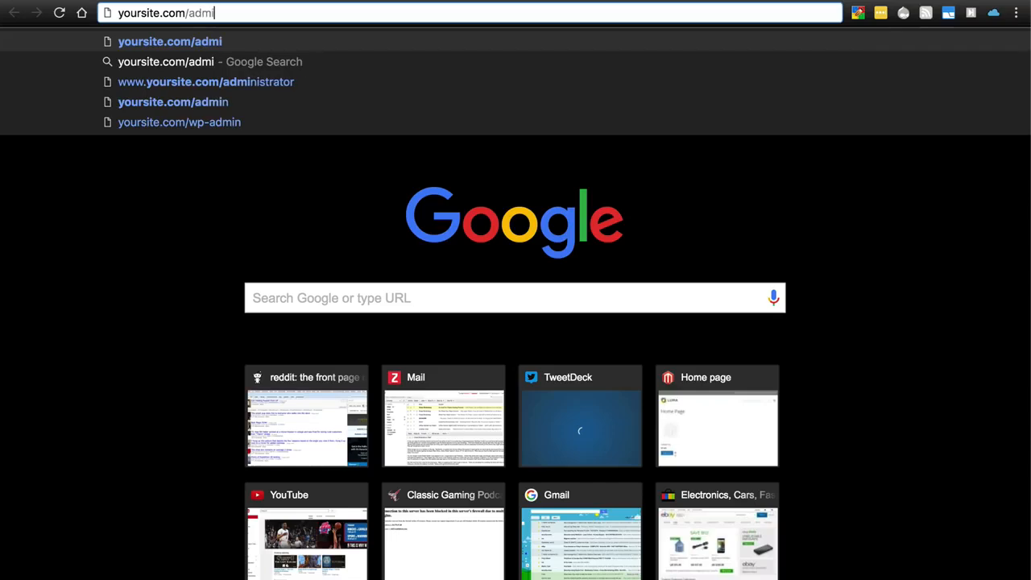
text(udfh7a)
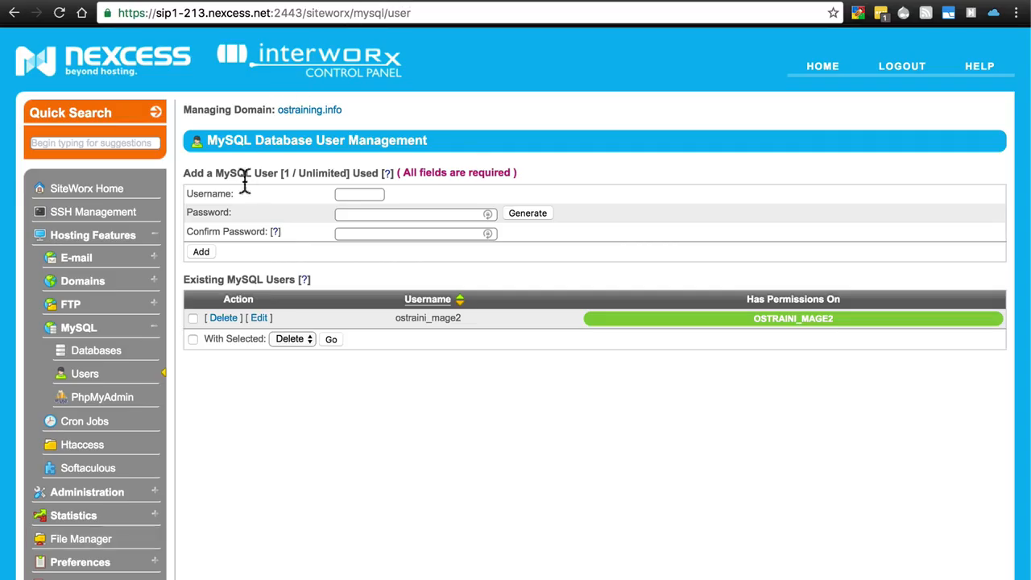
In File Manager, browse to html/app/etc and open env.php in the editor.
scroll(64, 299, down, 1)
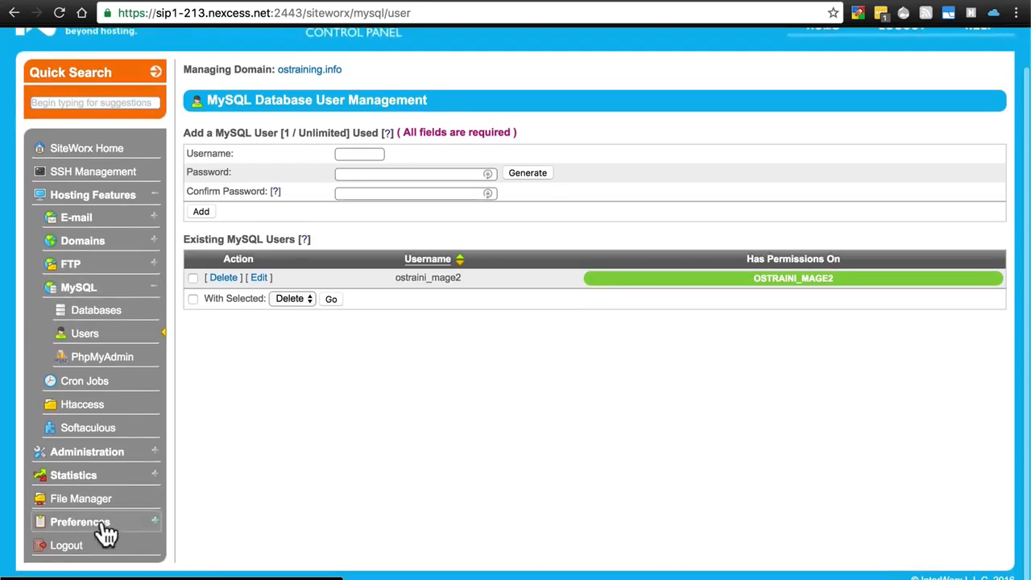
click(87, 503)
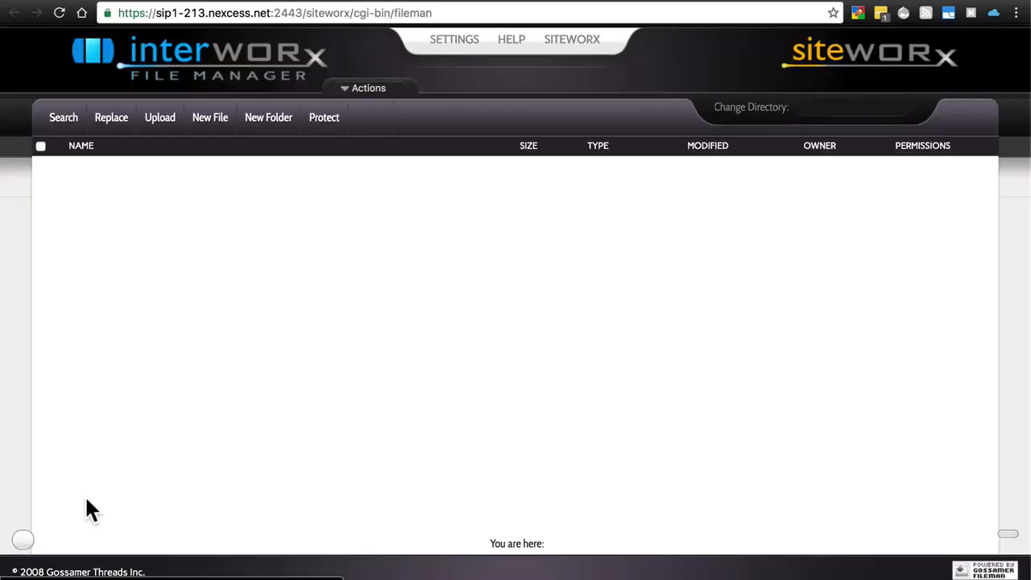
click(78, 166)
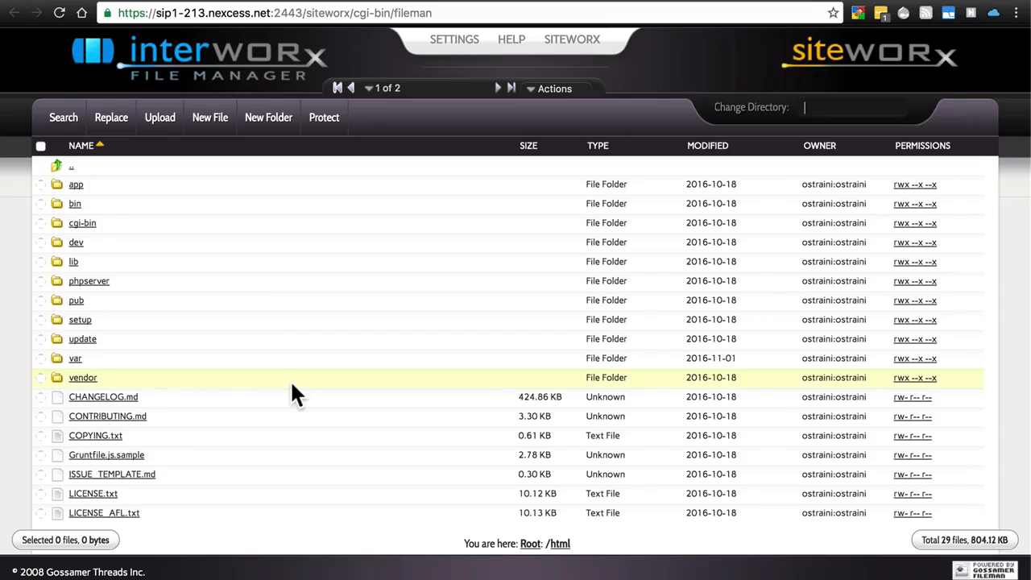
click(76, 185)
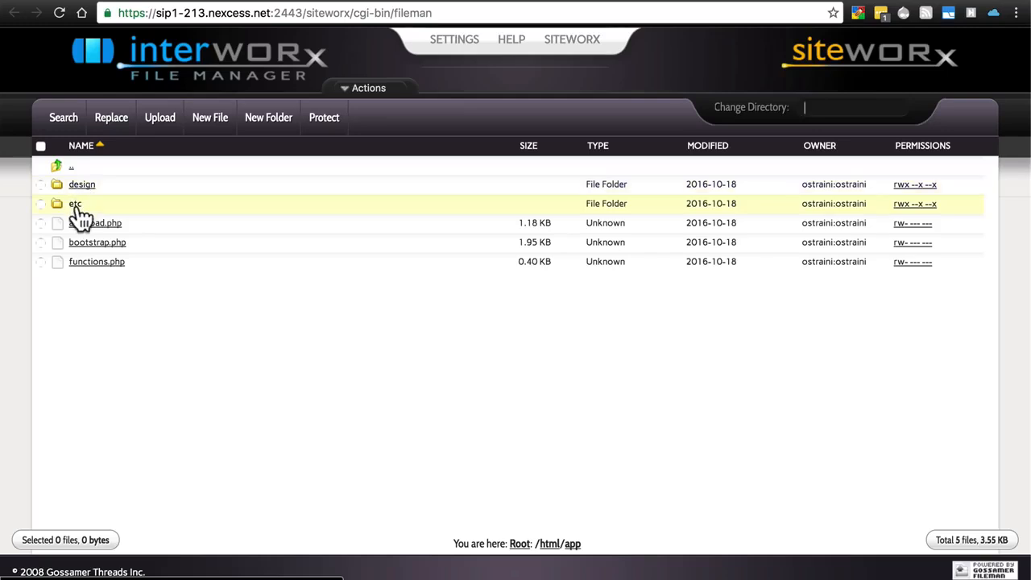
click(74, 204)
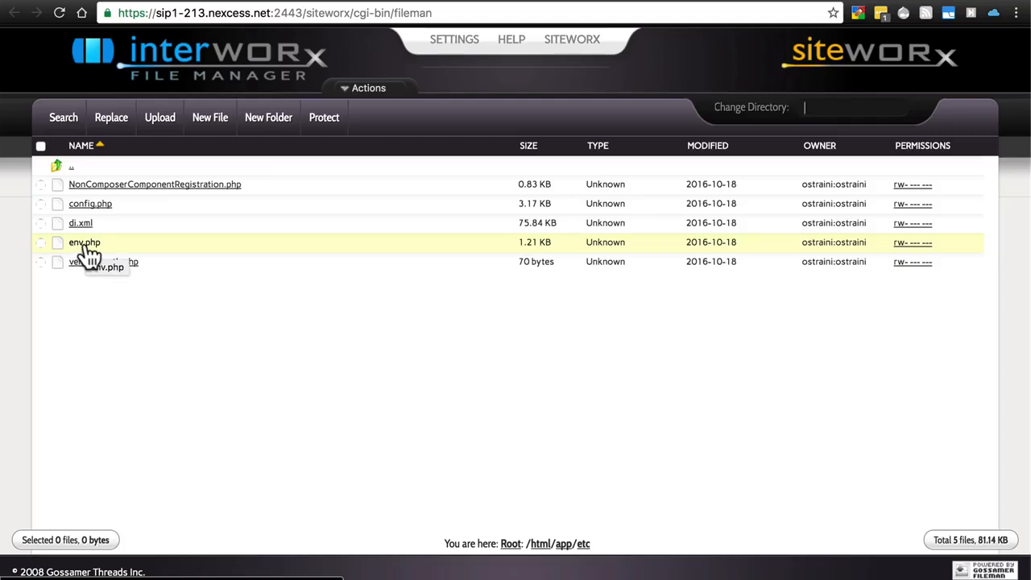
click(85, 244)
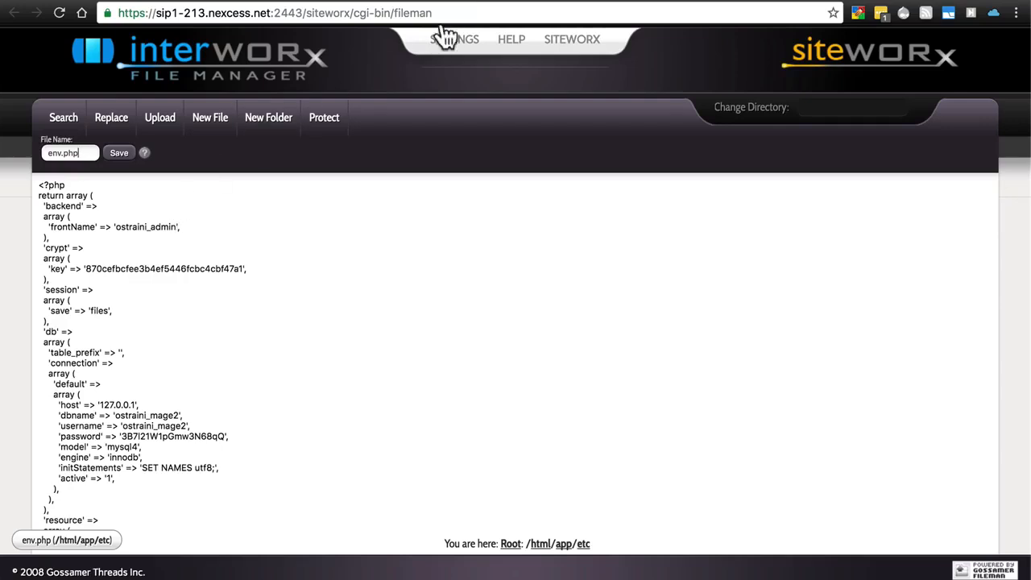
Return to the SiteWorx database users tab.
click(561, 1)
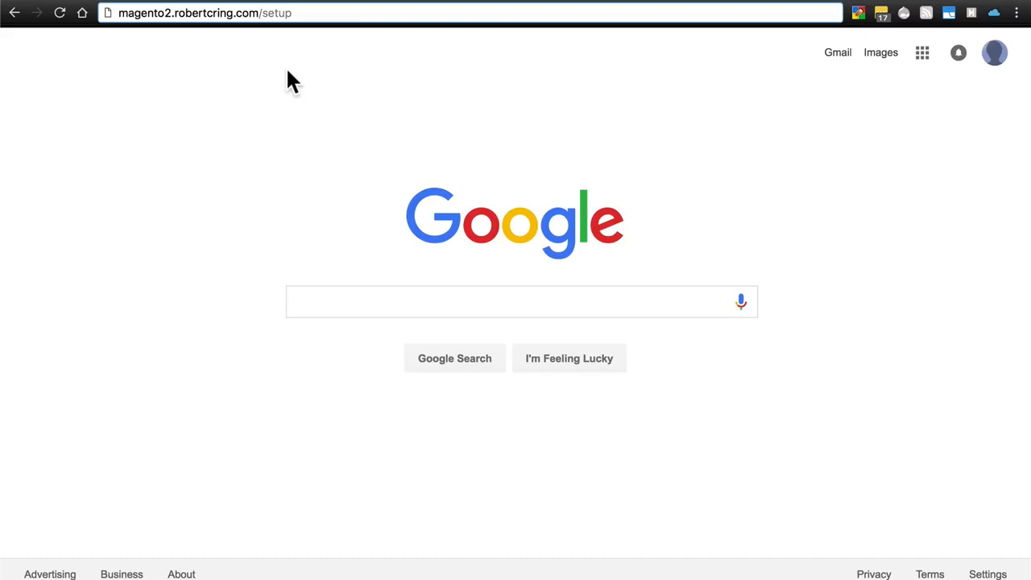
Load the site's /setup address and choose Agree and Setup Magento.
key(Return)
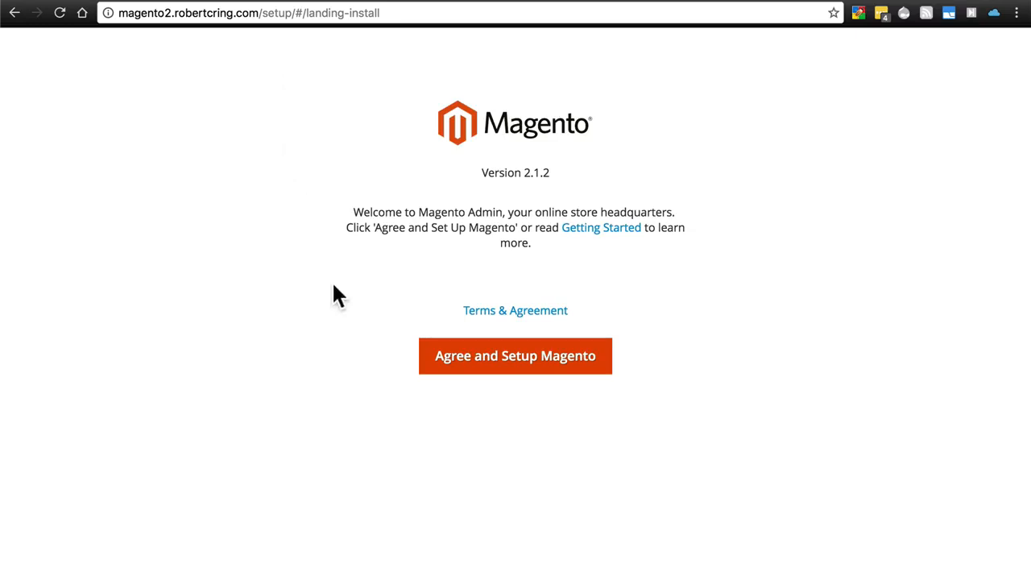
click(523, 366)
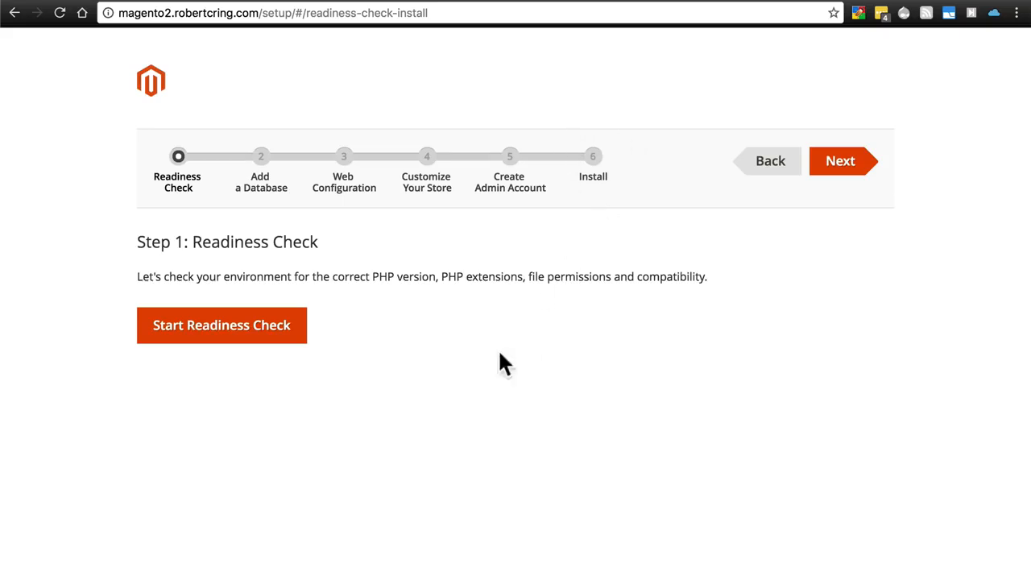
Run the readiness check and proceed to Step 2: Add a Database.
click(254, 337)
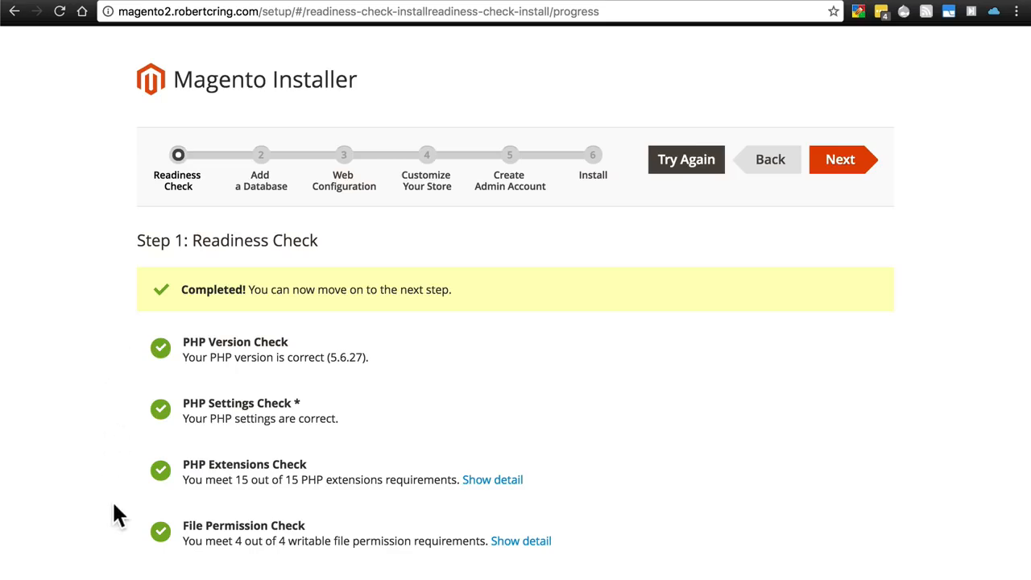
click(844, 167)
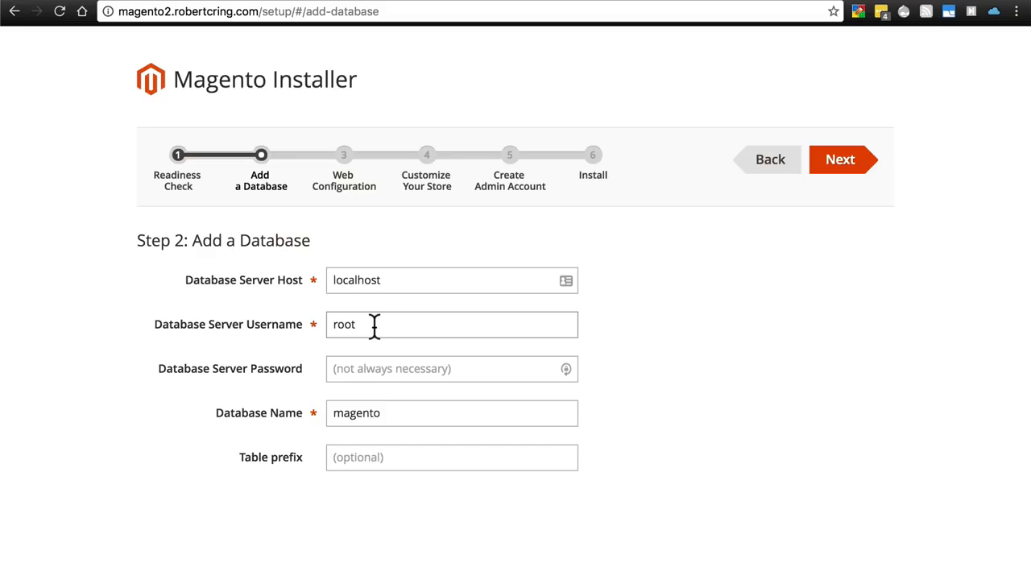
Delete 'root' from the Database Server Username field.
drag(375, 326, 105, 320)
key(BackSpace)
Accept the proposed store and admin addresses and continue to Step 4: Customize Your Store.
click(844, 168)
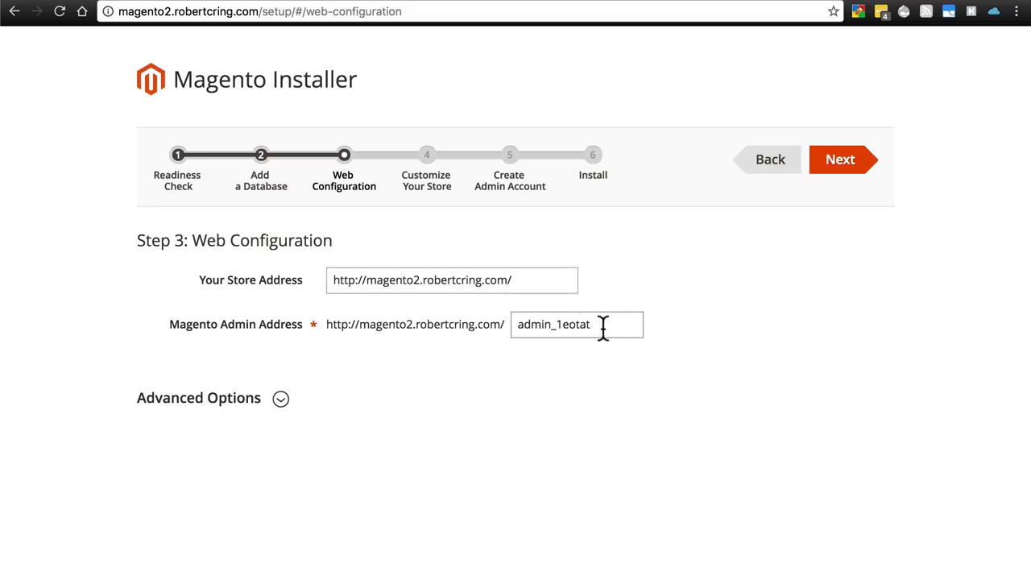
click(839, 182)
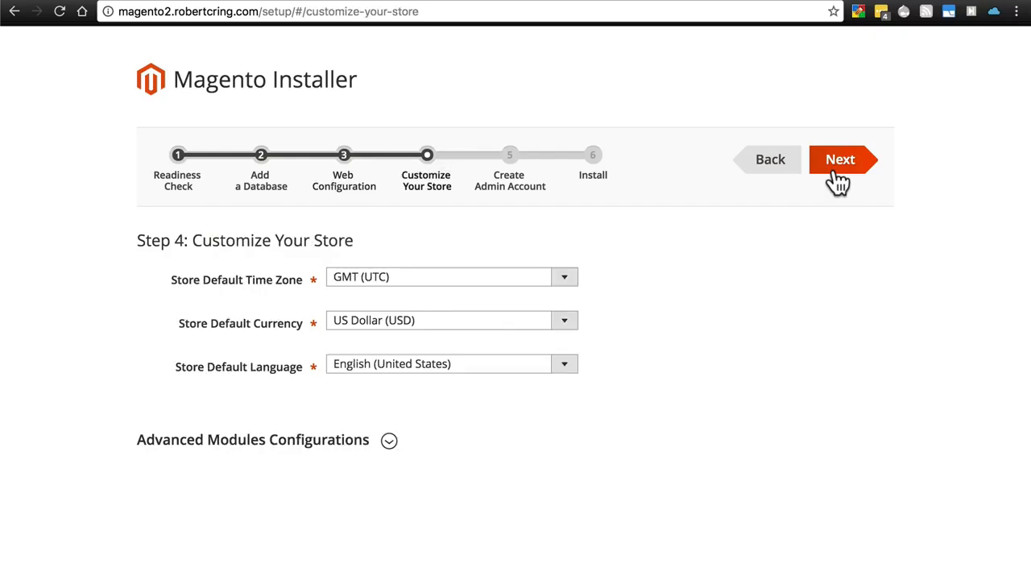
Pick Central Standard Time (America/Chicago) as the store time zone and continue.
click(566, 284)
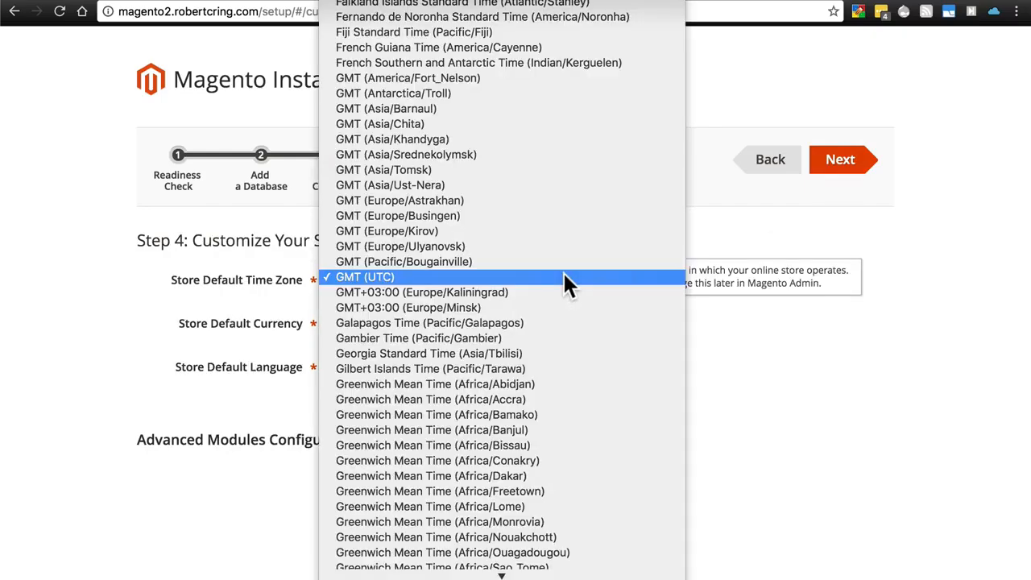
scroll(563, 270, down, 20)
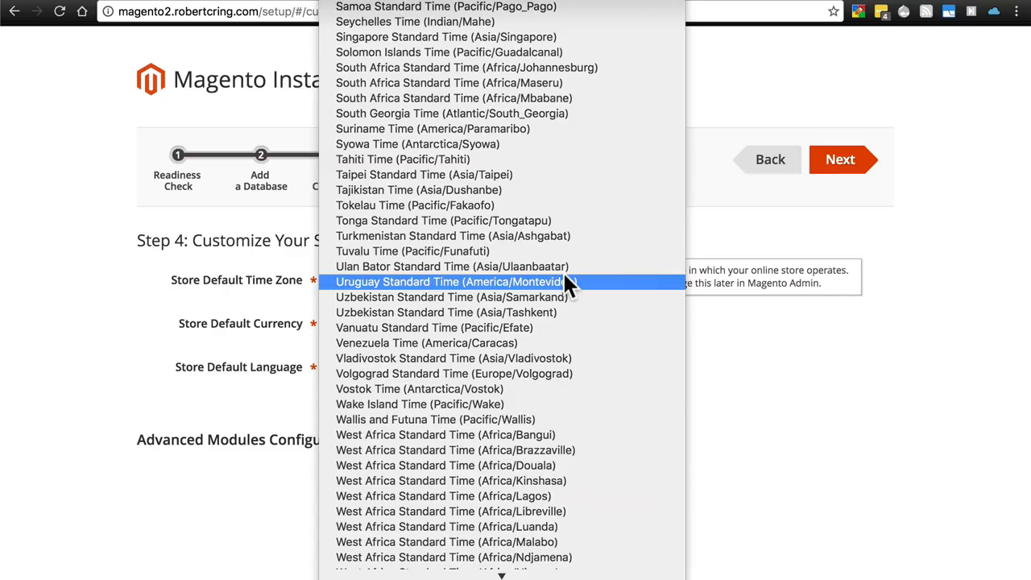
scroll(562, 271, up, 20)
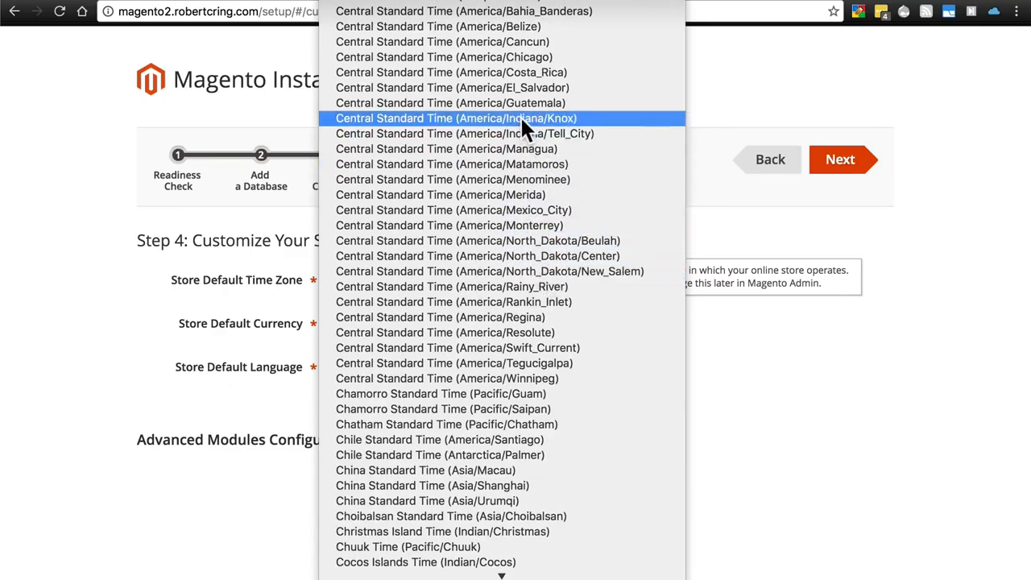
click(506, 54)
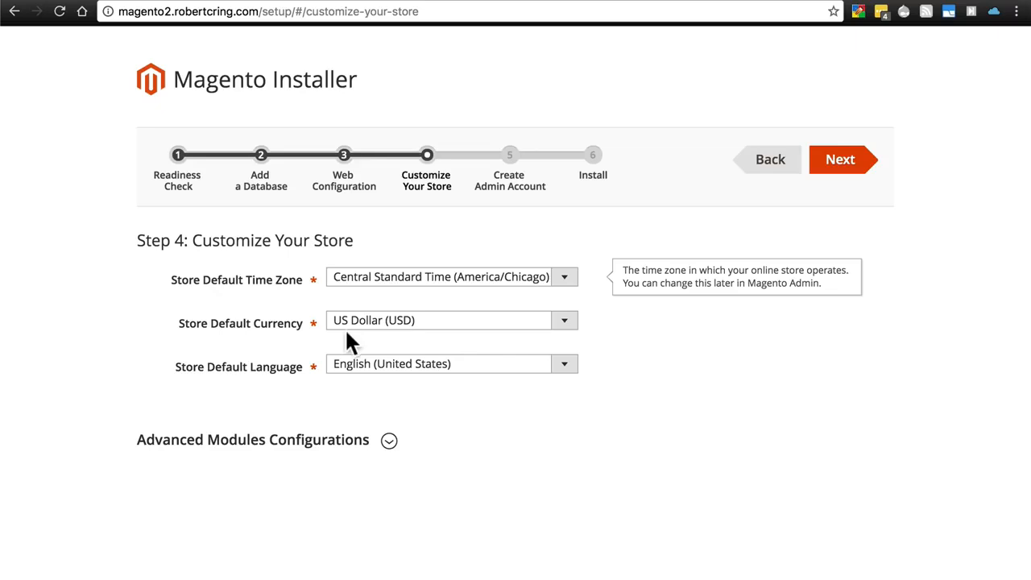
click(842, 161)
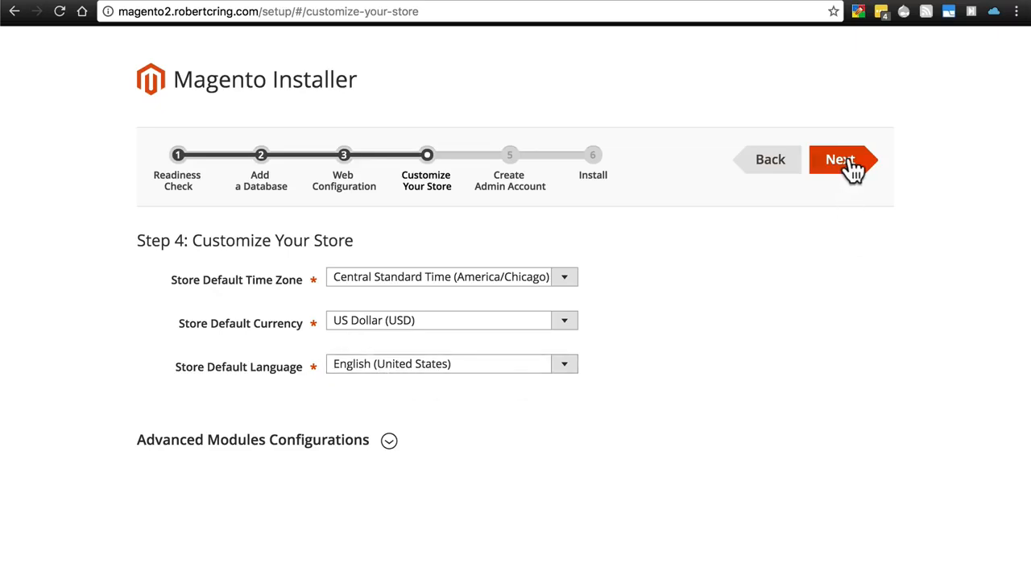
click(842, 160)
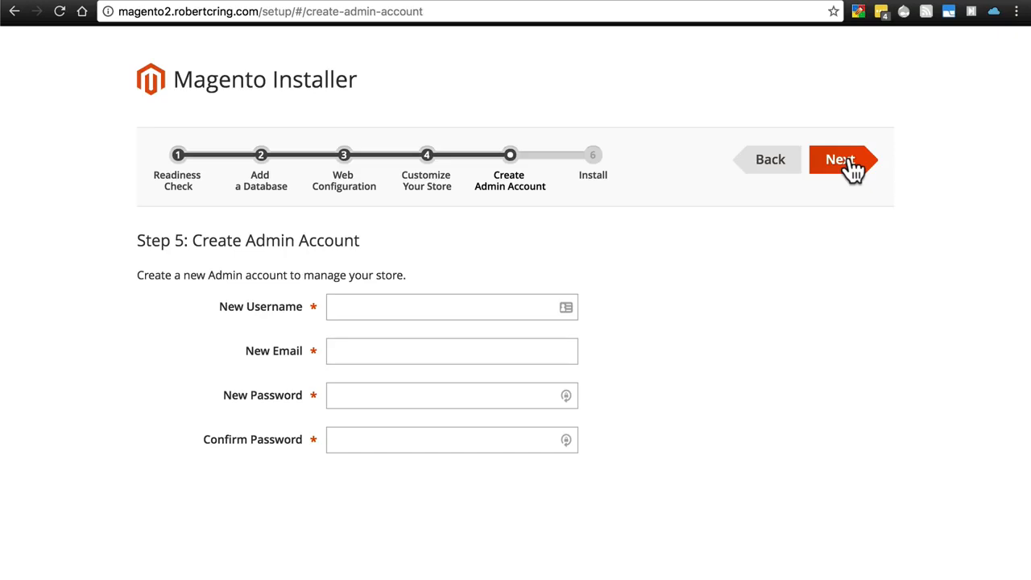
Enter the admin username, e-mail and password, then continue to Step 6: Install.
click(477, 300)
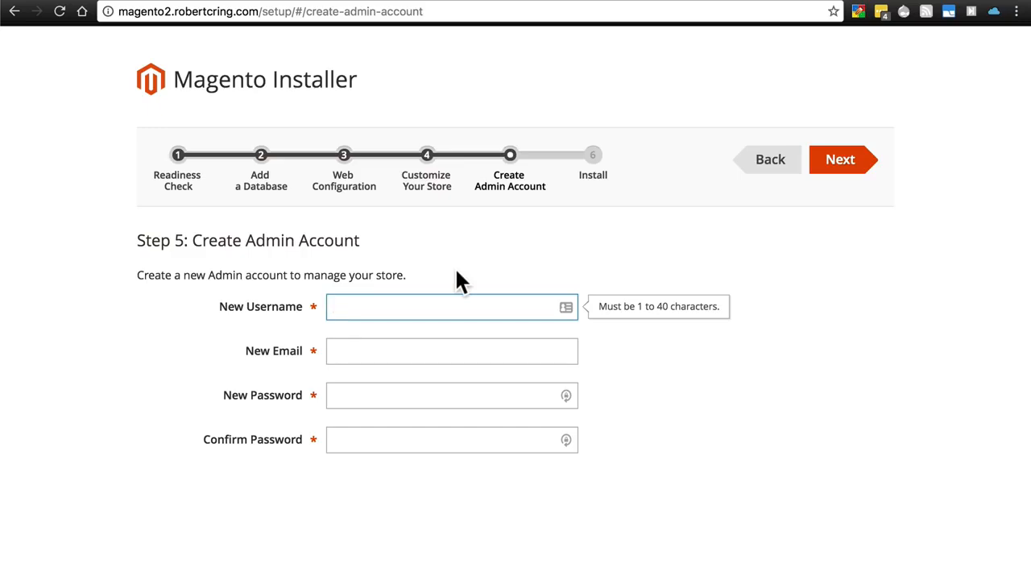
text(Store Owner Rob)
key(Tab)
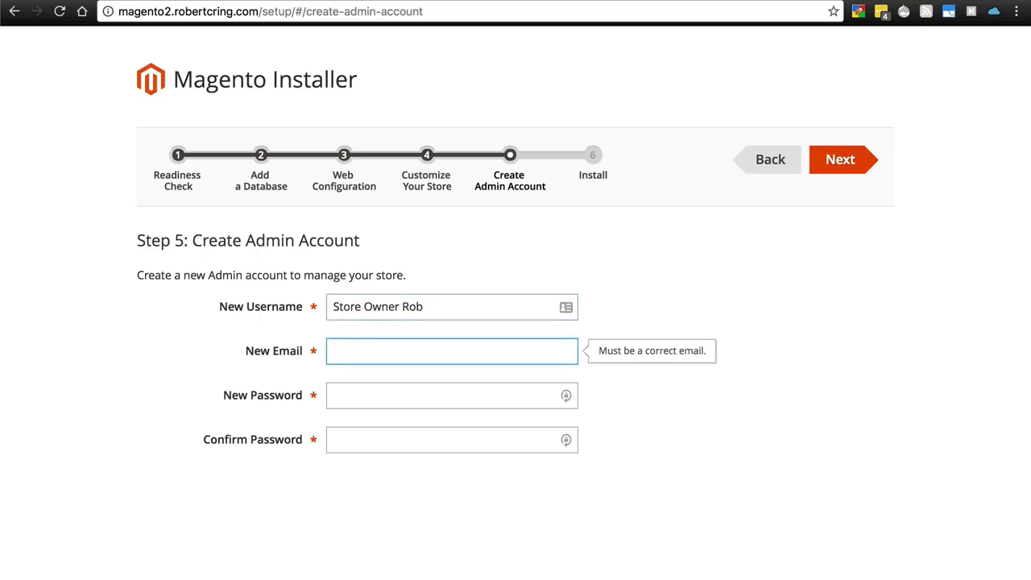
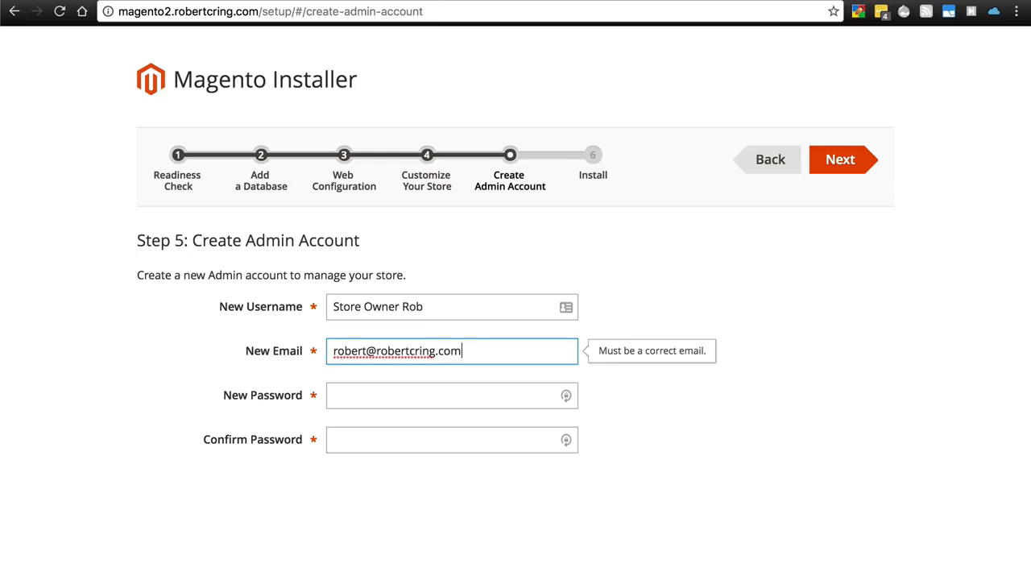
key(Tab)
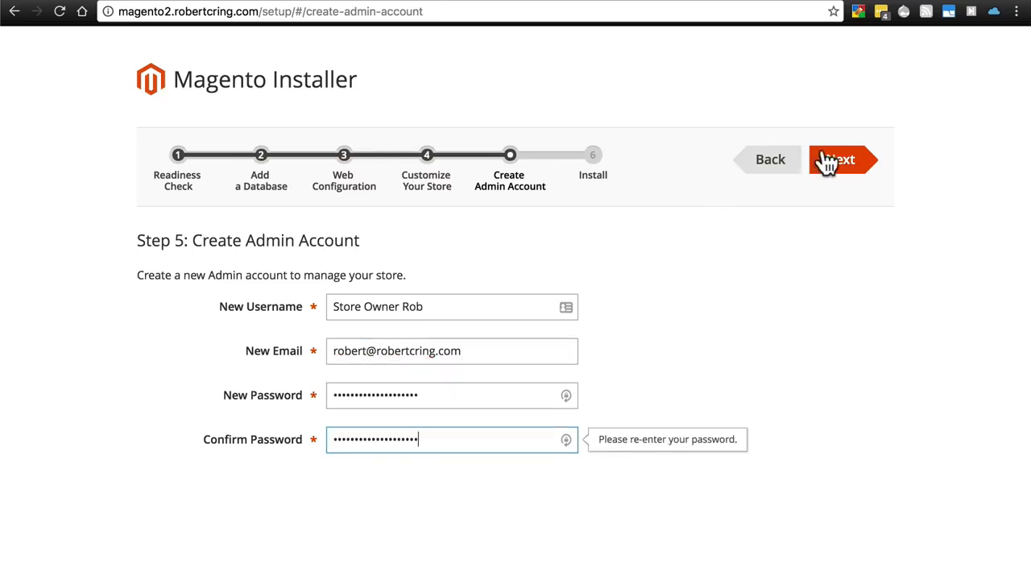
click(846, 171)
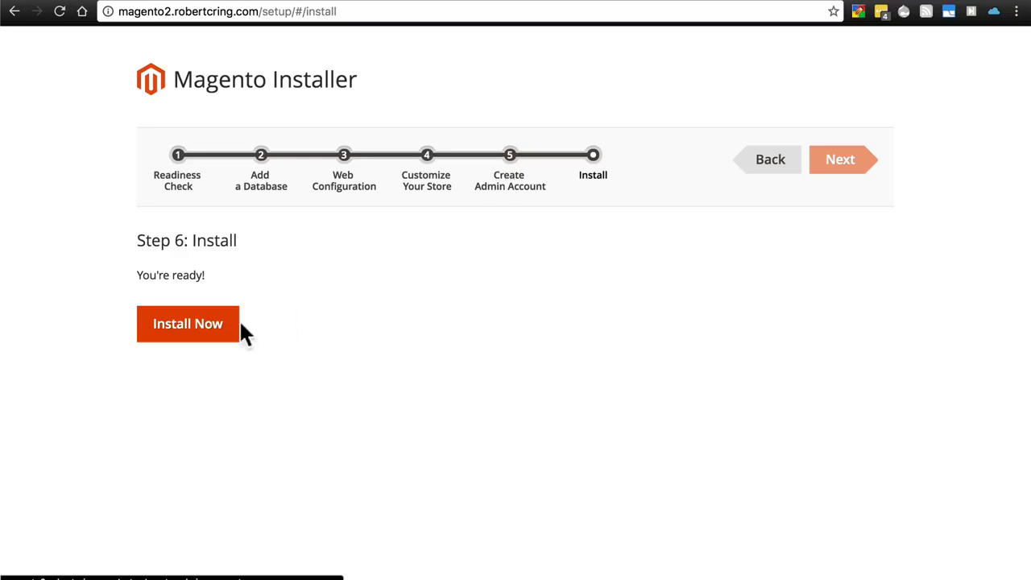
Choose Install Now and let the installation run to the Success page.
click(213, 342)
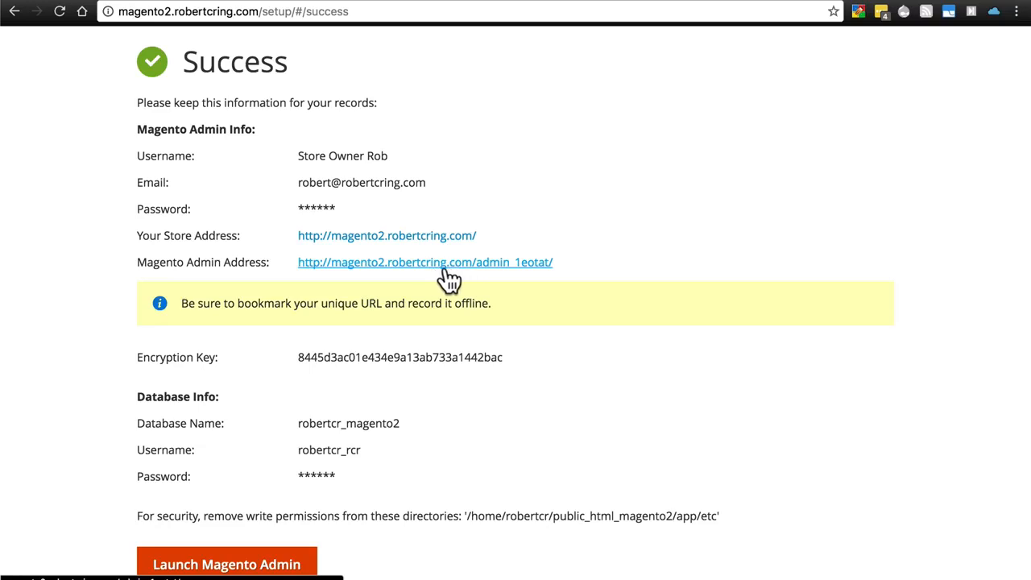
Launch the Magento admin, sign in with the admin username and password, and view the Dashboard.
click(223, 564)
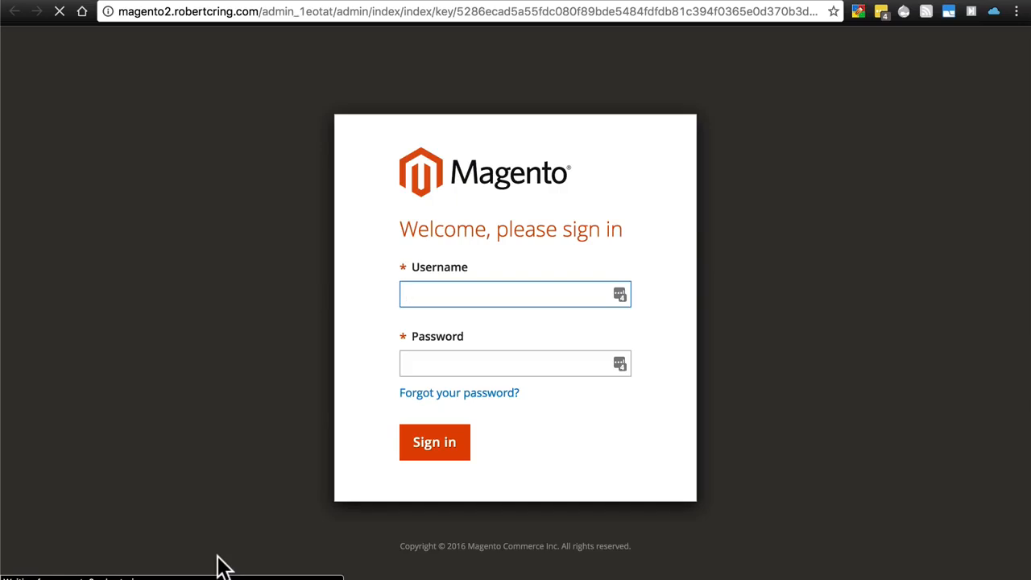
key(Down)
text(Store Owner Rob)
key(Tab)
text(••••••••)
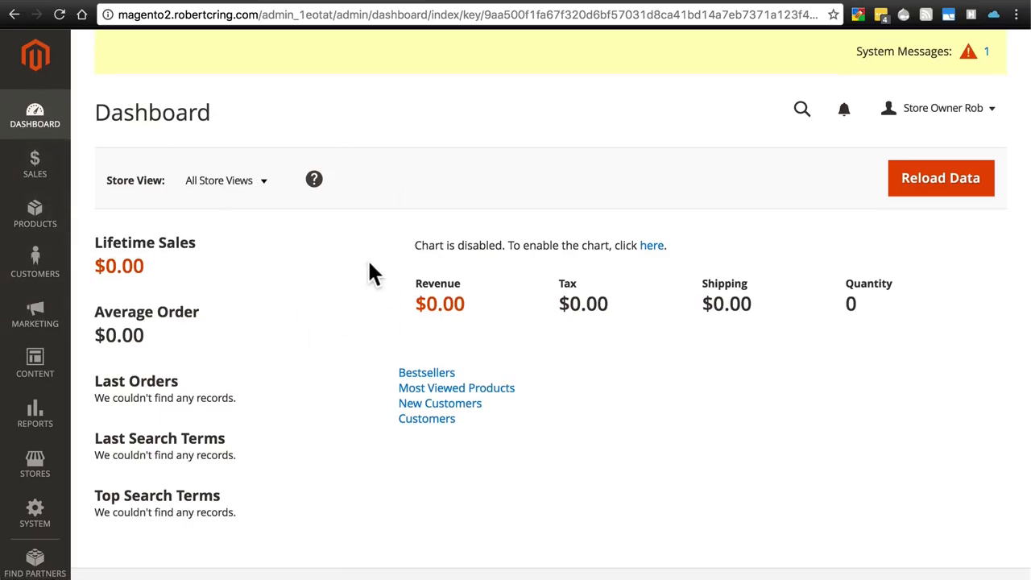
scroll(334, 322, down, 2)
scroll(339, 524, up, 2)
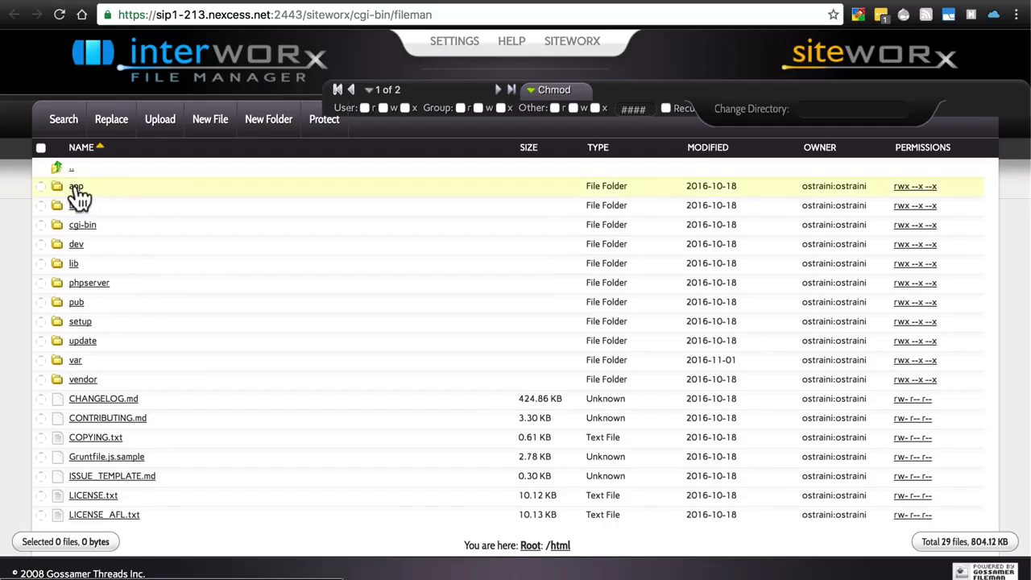
Change the app/etc folder's permissions to 0511 (r-x--x--x) by removing owner write.
click(76, 188)
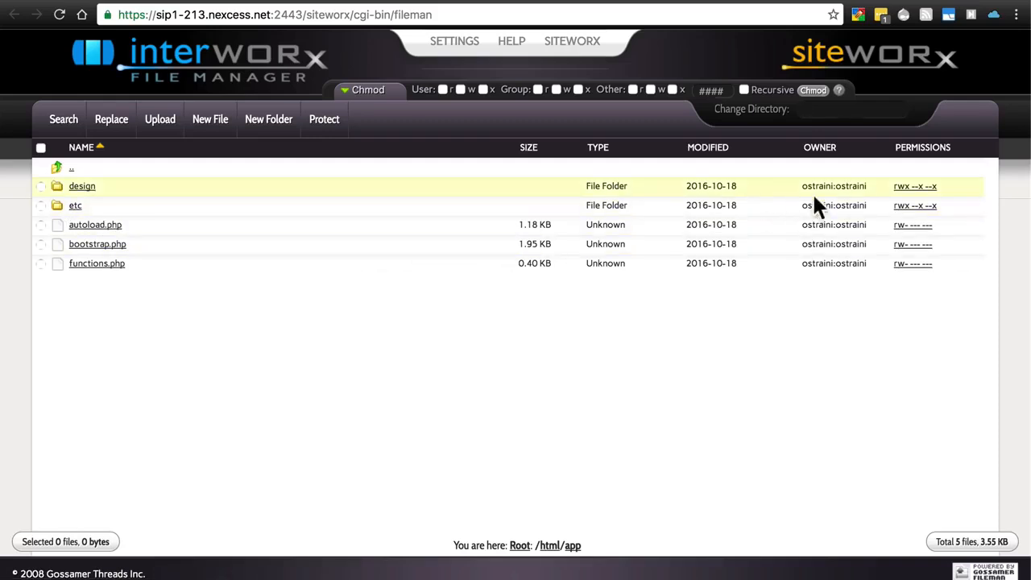
click(911, 216)
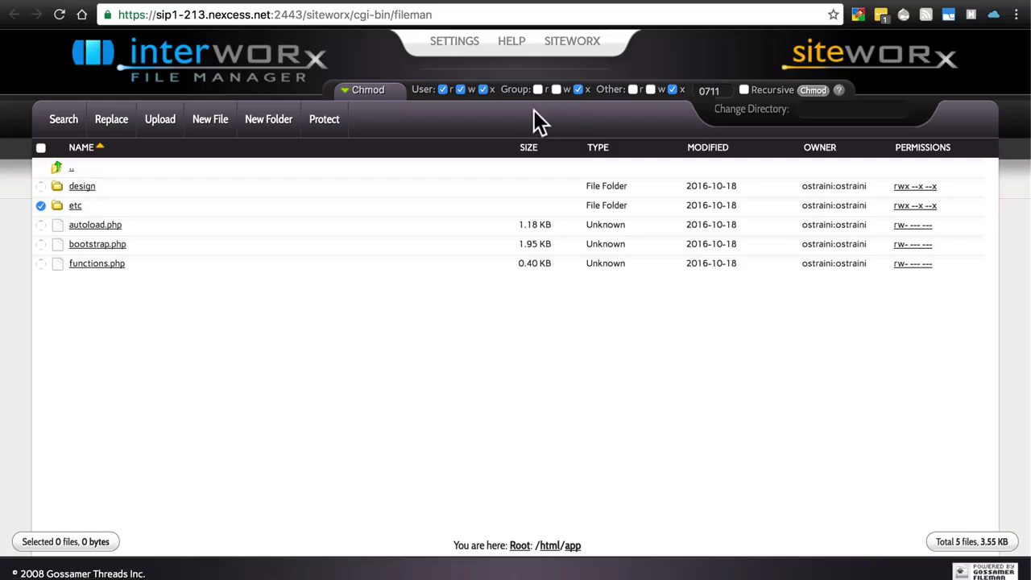
click(461, 89)
click(814, 90)
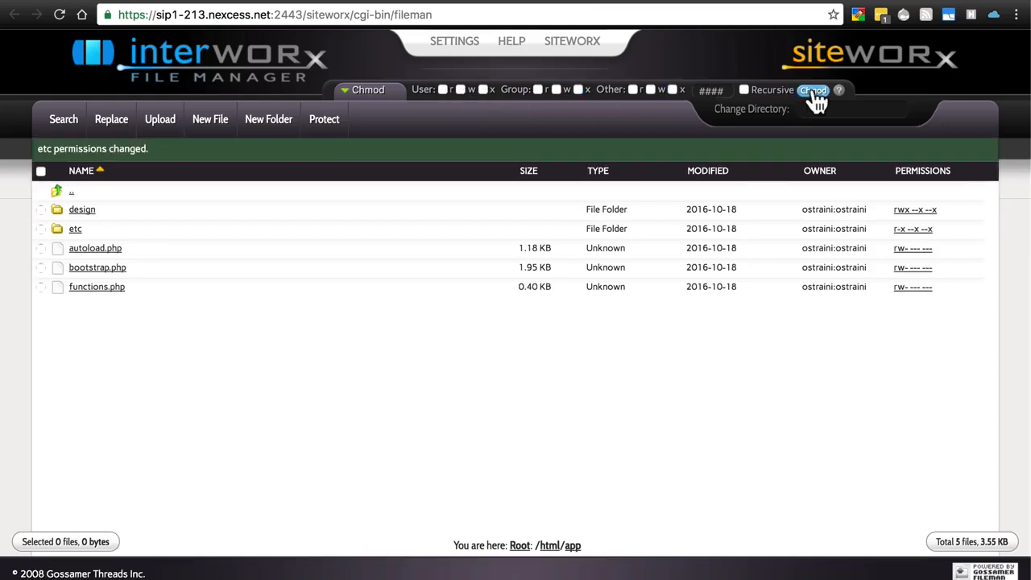